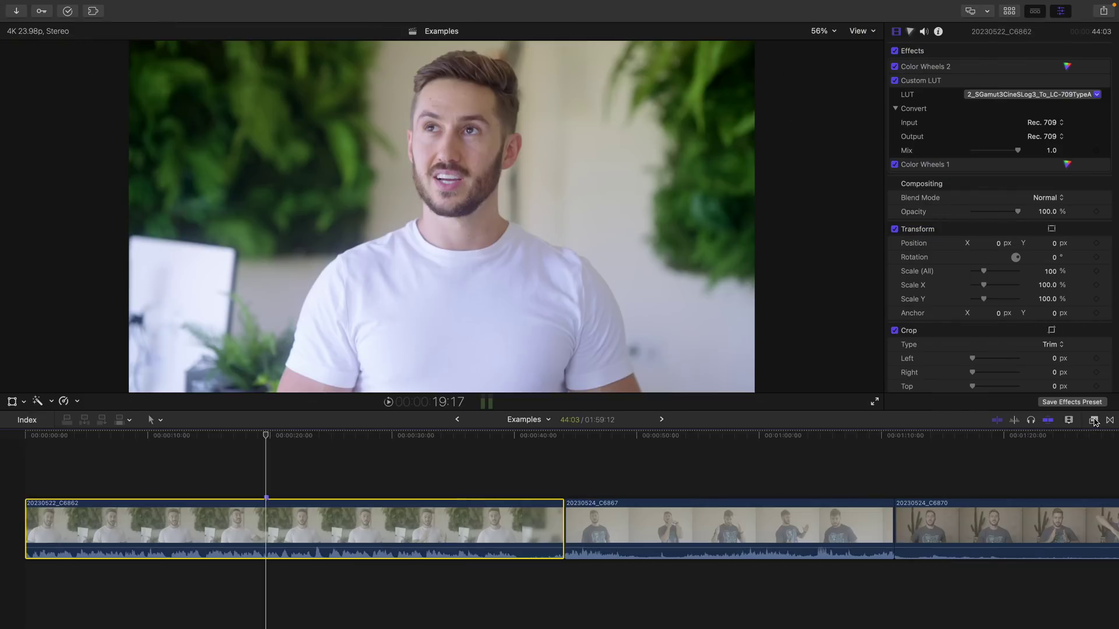
- Apply Scene Removal Mask to the first interview clip and bring up its help
left_click(1093, 420)
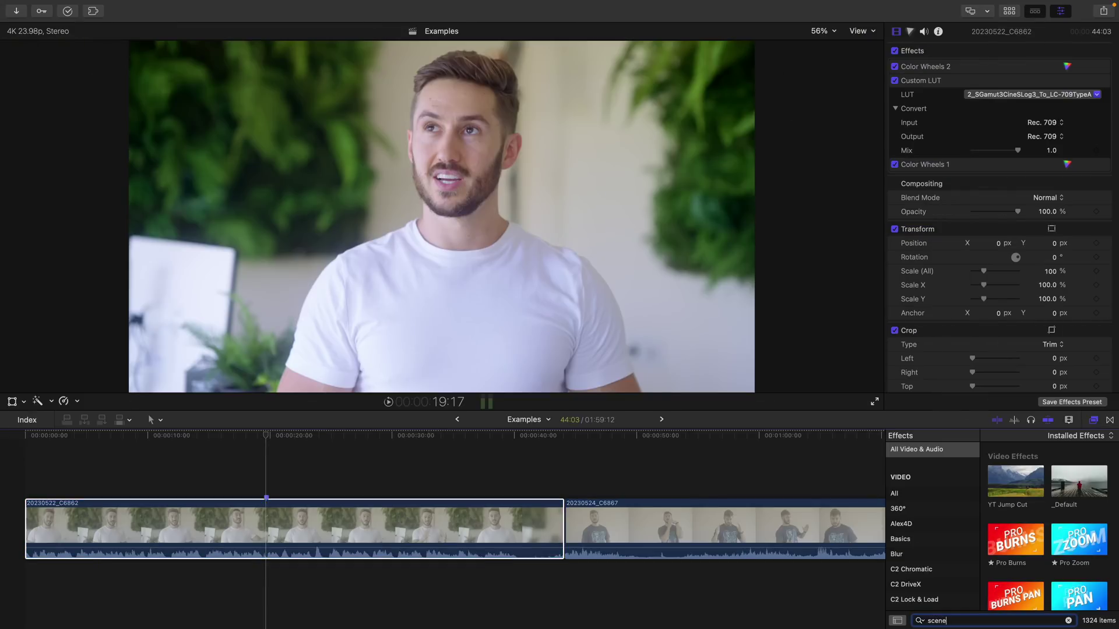
double_click(1020, 479)
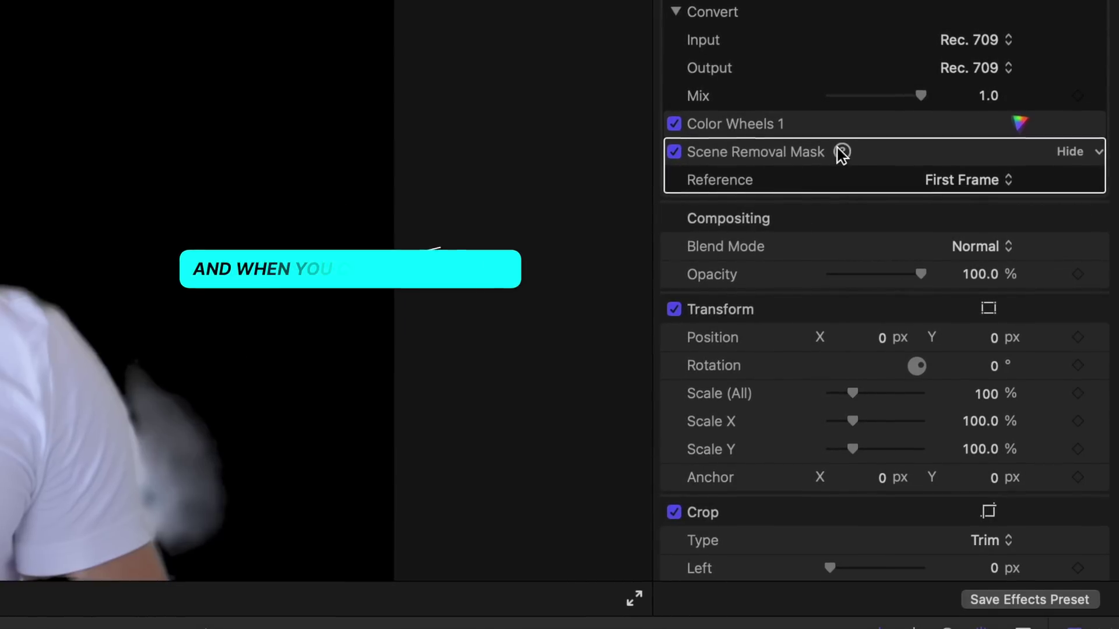
left_click(842, 152)
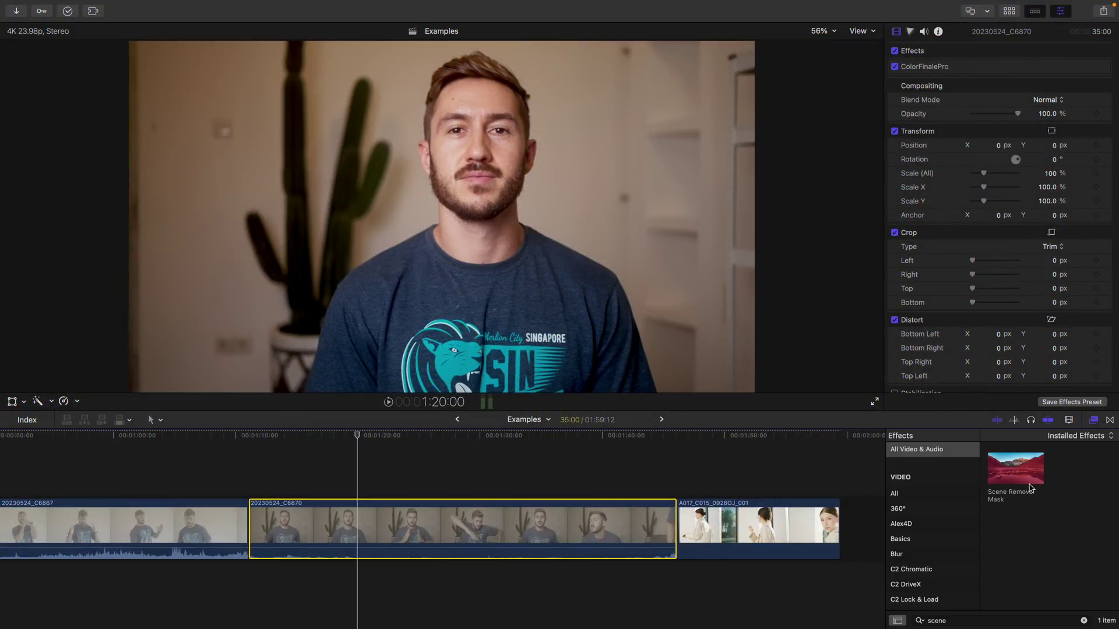
- Compare Scene Removal Mask with Keyper on the grey-shirt clip, keep Keyper, and set Erode to 1.13
double_click(1017, 479)
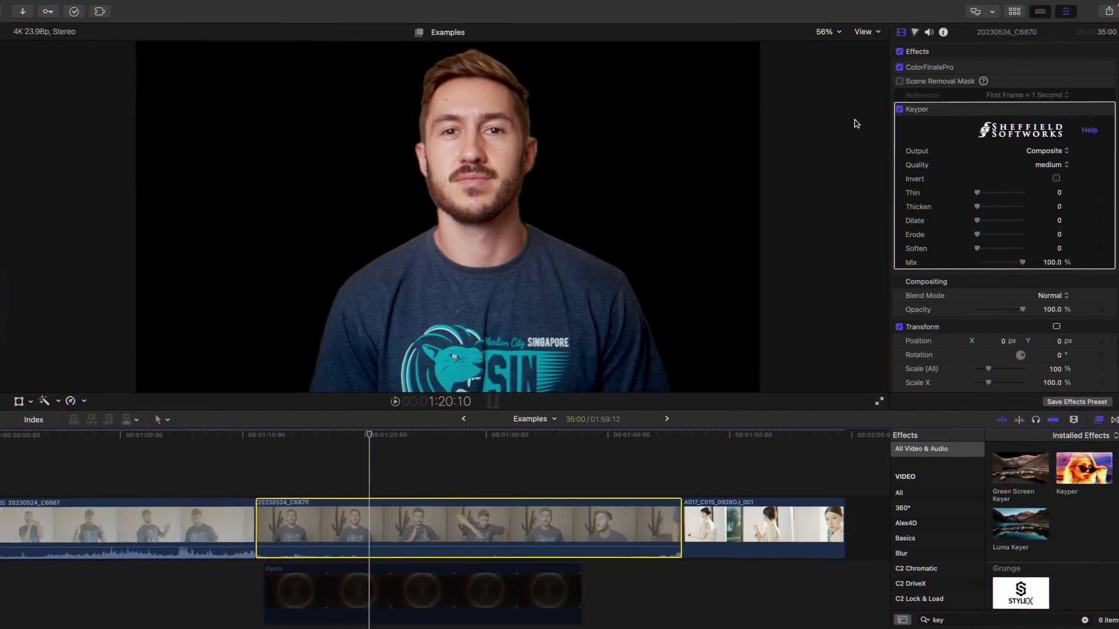
left_click(901, 109)
left_click(878, 84)
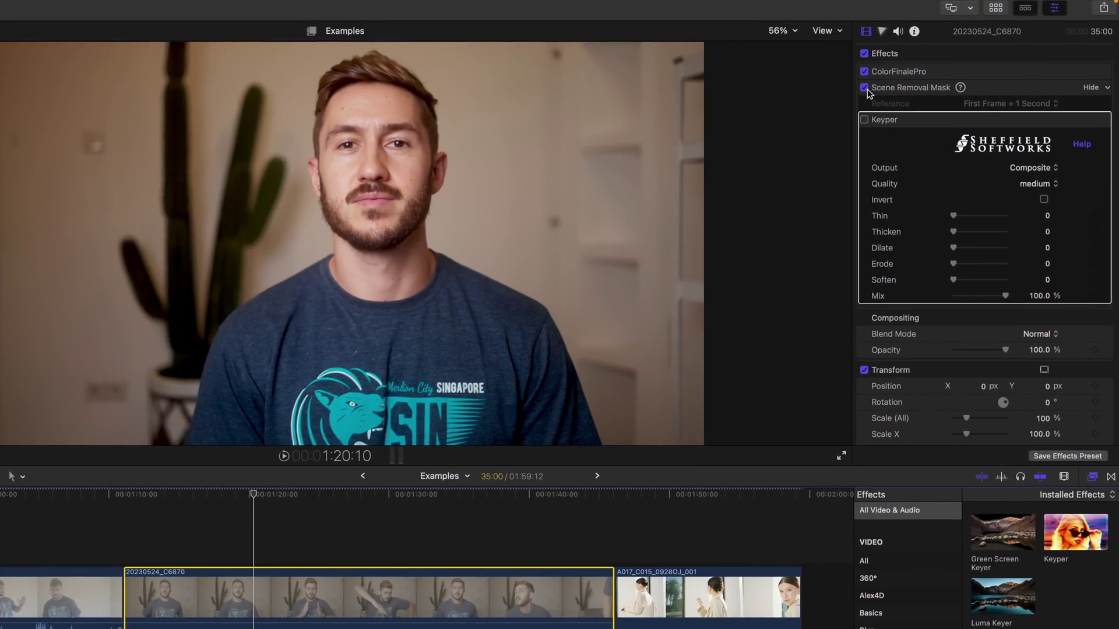
left_click(865, 88)
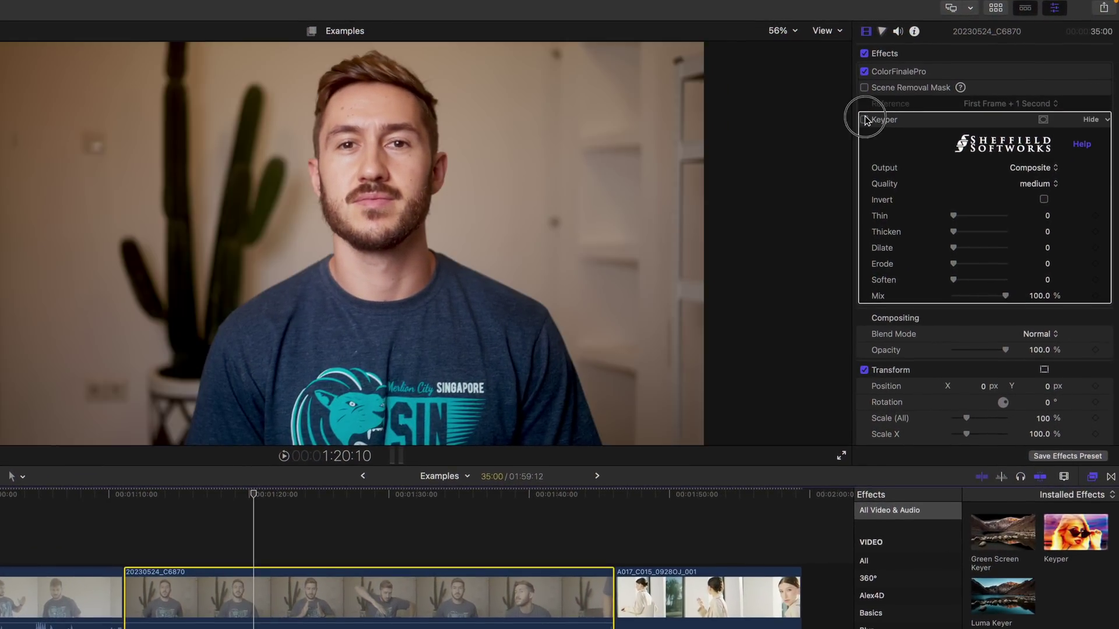
left_click(865, 119)
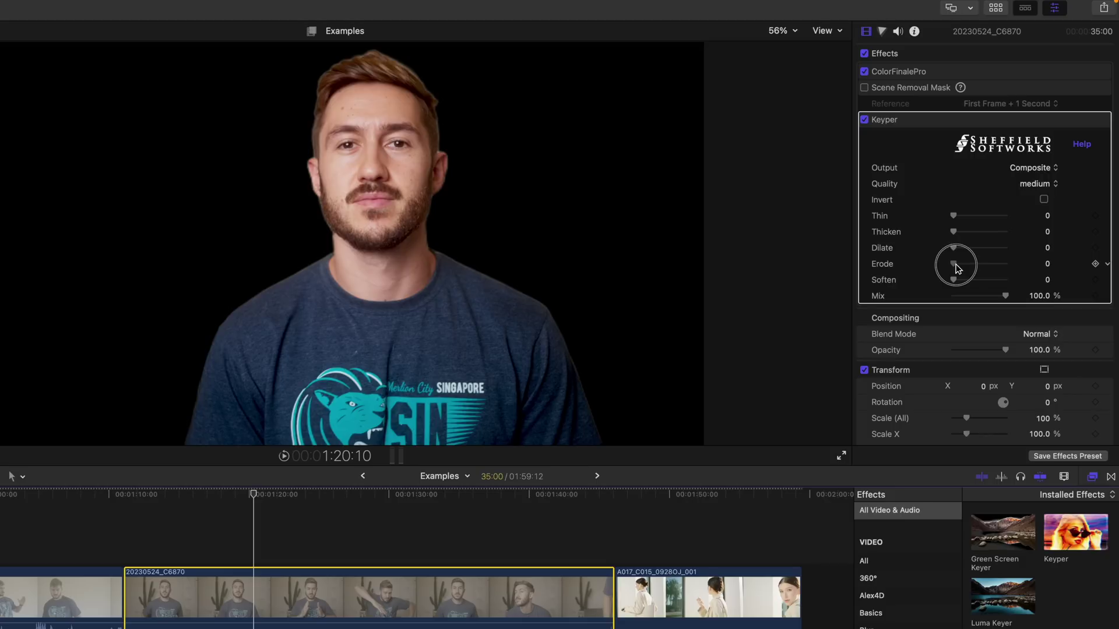
left_click_drag(956, 265, 962, 267)
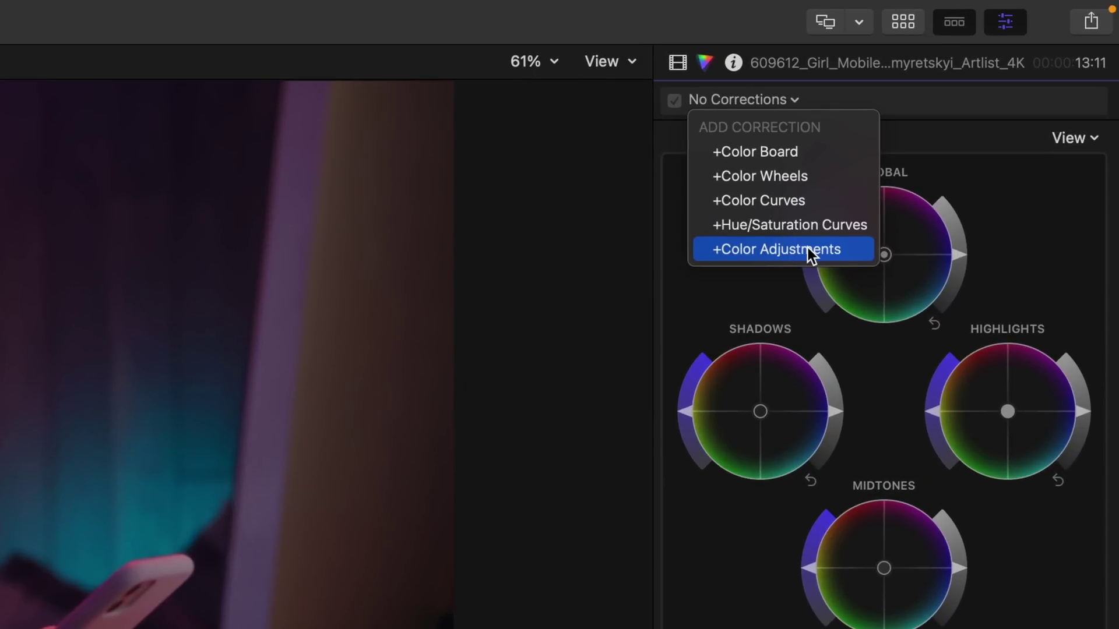
- Add Color Adjustments: raise Brightness and Contrast, lower Black Point, cool Midtones Warmth, Mix 0.22
left_click(840, 250)
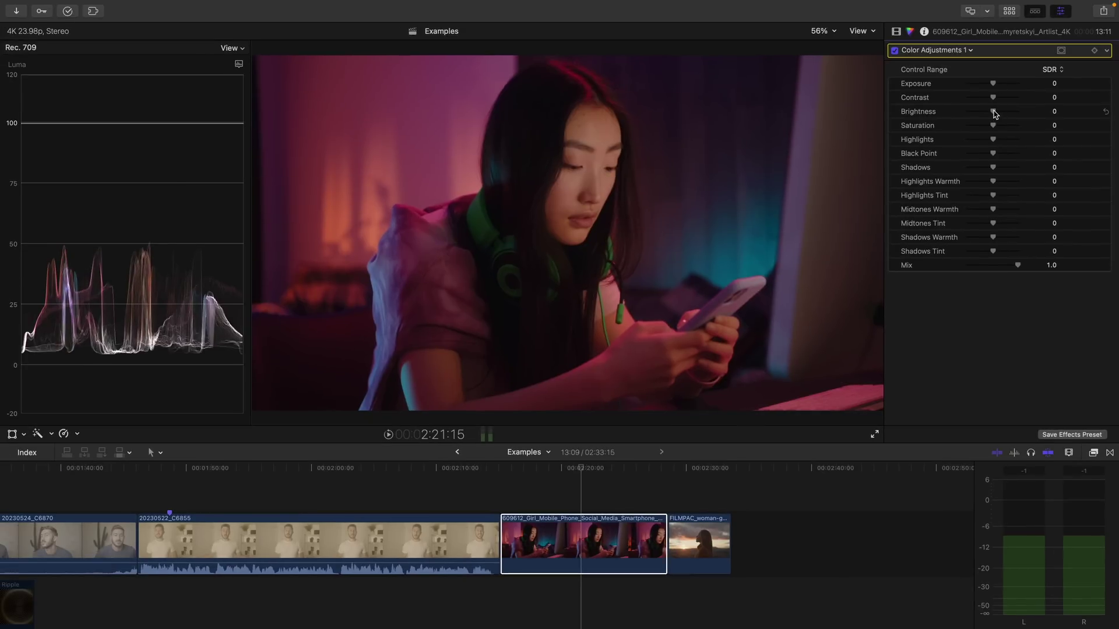
mouse_move(994, 112)
left_mouse_down()
mouse_move(1008, 114)
mouse_move(1001, 101)
left_mouse_up()
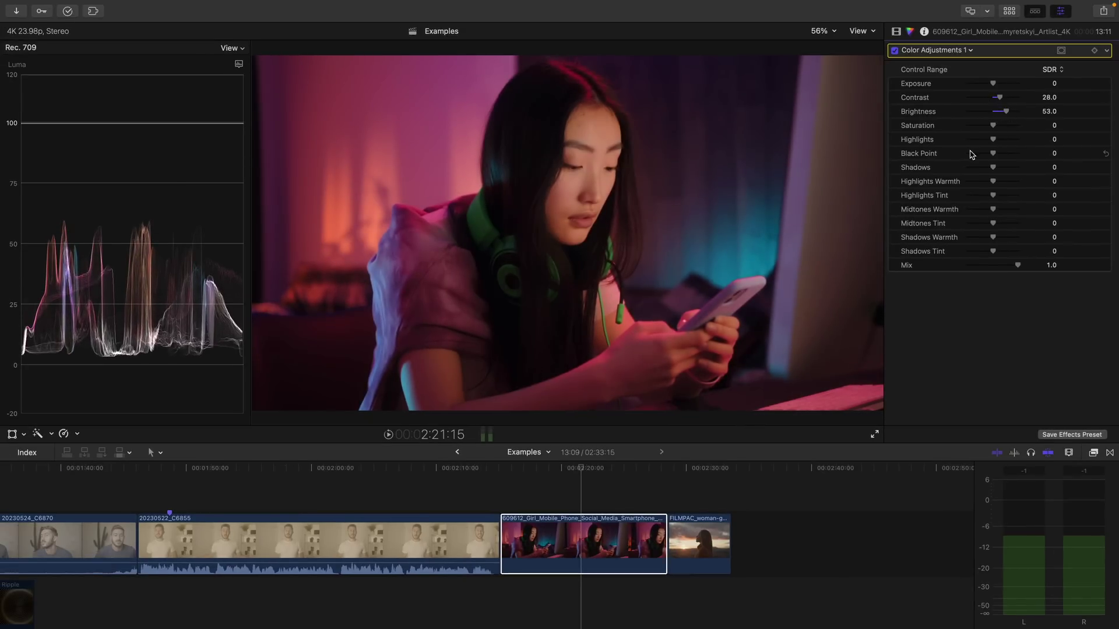
left_click_drag(993, 159, 991, 160)
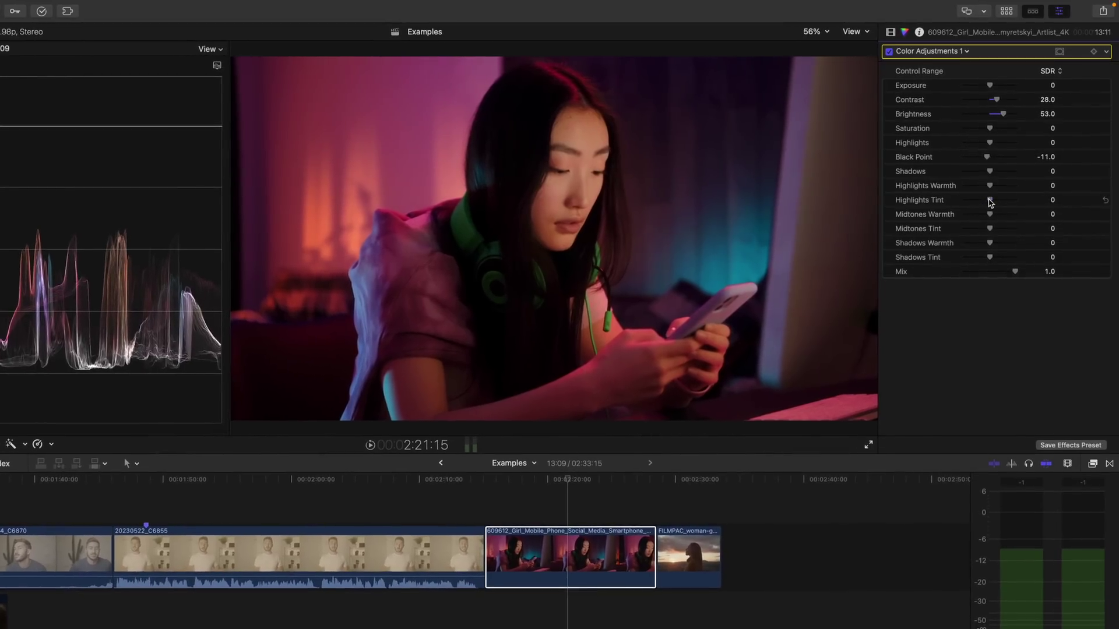
left_click_drag(989, 215, 982, 220)
mouse_move(1012, 276)
left_mouse_down()
mouse_move(970, 280)
mouse_move(1031, 280)
left_mouse_up()
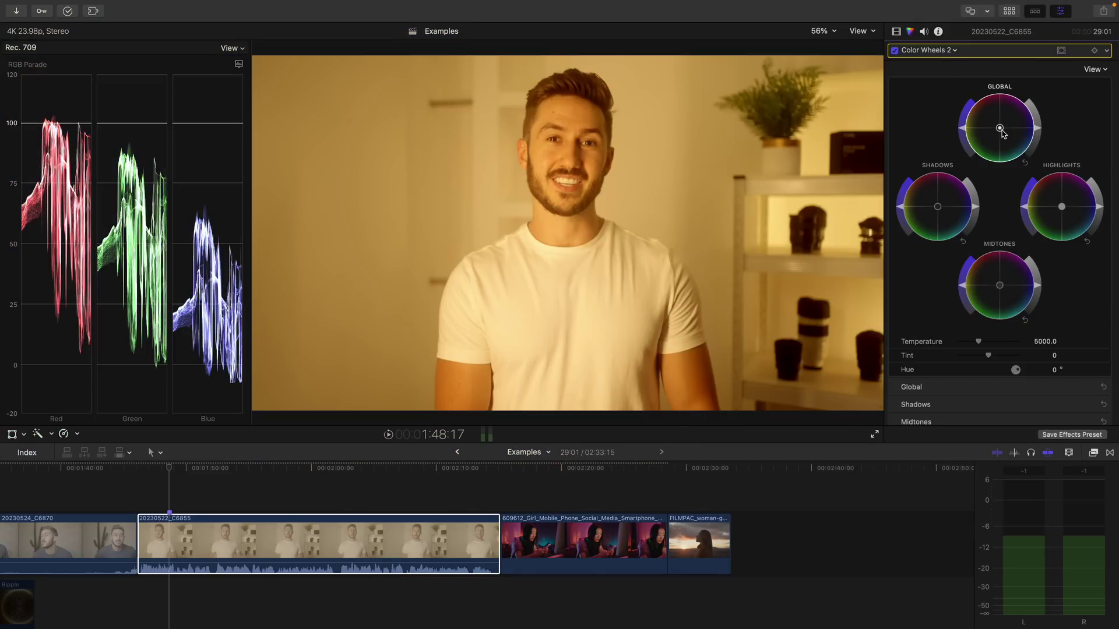
- Shift the Global wheel off yellow, then set Shadows Warmth to about -59 and Highlights Warmth to -2
left_click_drag(1012, 141, 1056, 166)
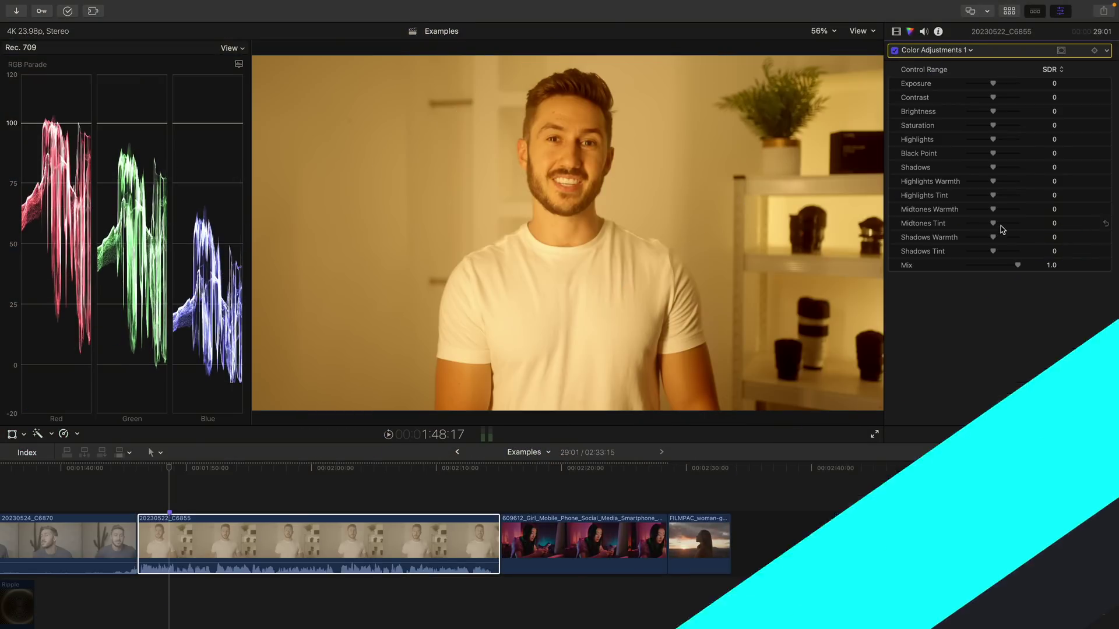
mouse_move(993, 238)
left_mouse_down()
mouse_move(981, 240)
mouse_move(992, 212)
mouse_move(990, 226)
left_mouse_up()
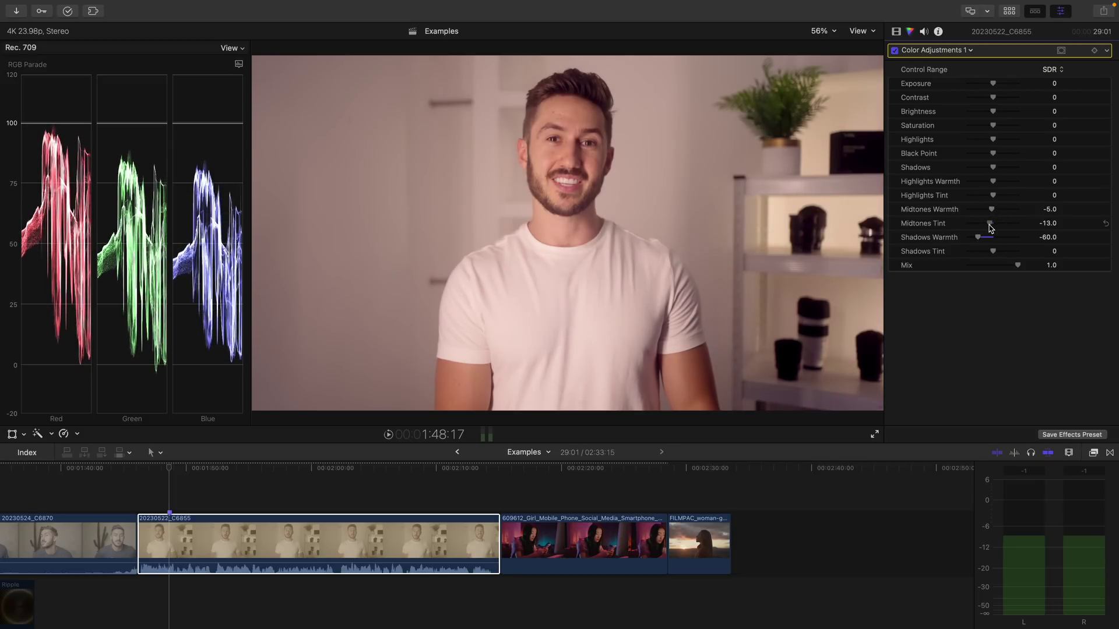
left_click_drag(993, 183, 993, 183)
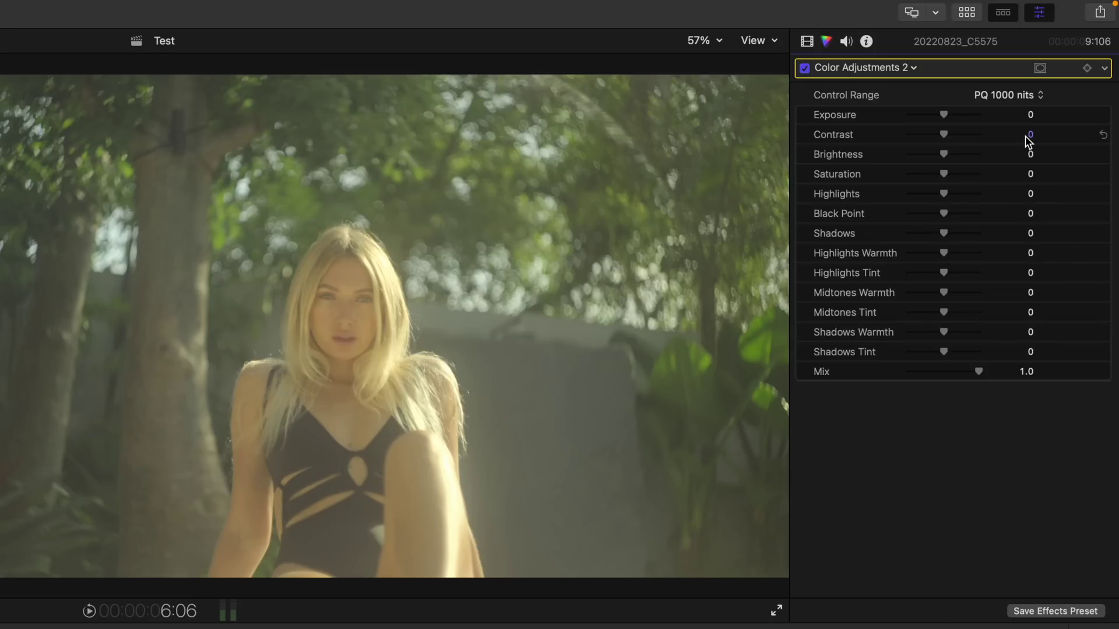
- Keep the PQ 1000 nits range, compare both corrections, and leave only Color Adjustments 1 enabled
left_click(1041, 95)
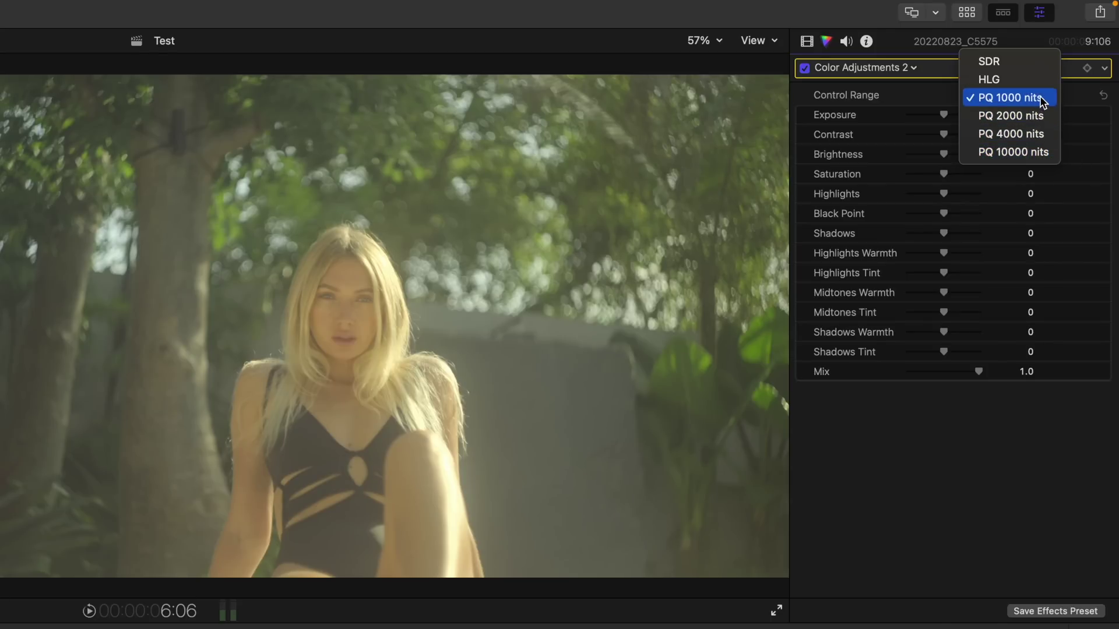
left_click(1042, 99)
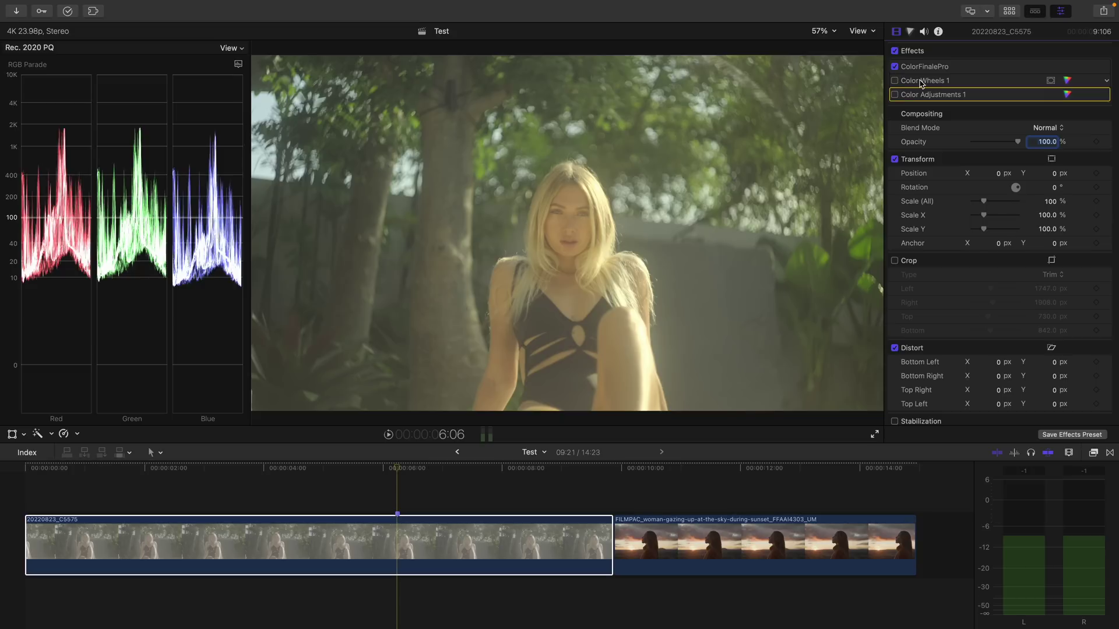
left_click(895, 81)
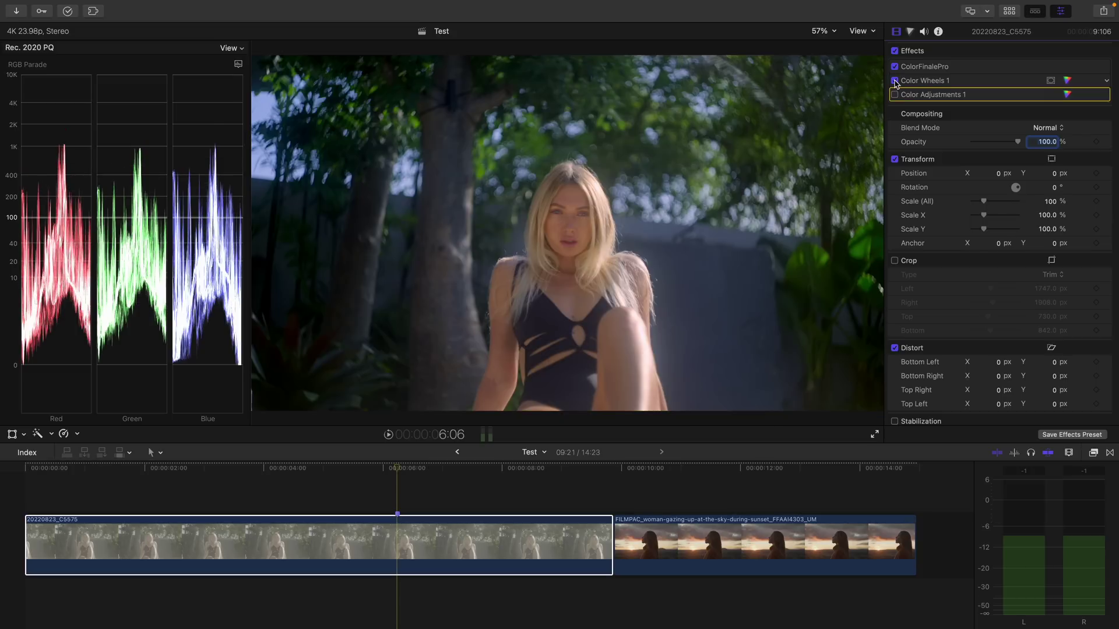
left_click(895, 81)
left_click(896, 95)
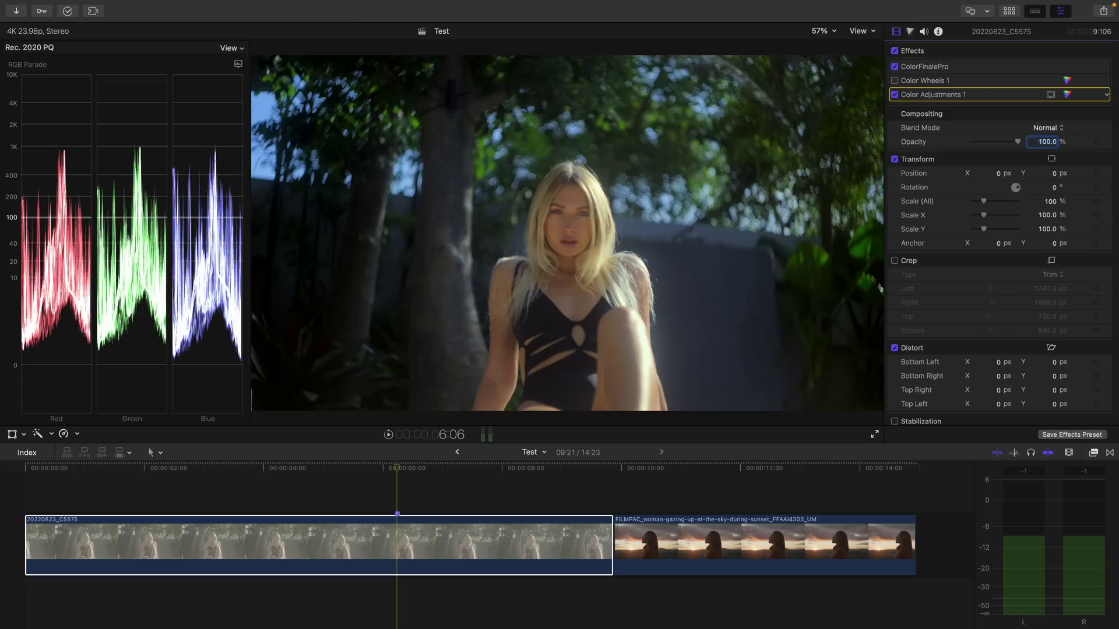
left_click(895, 95)
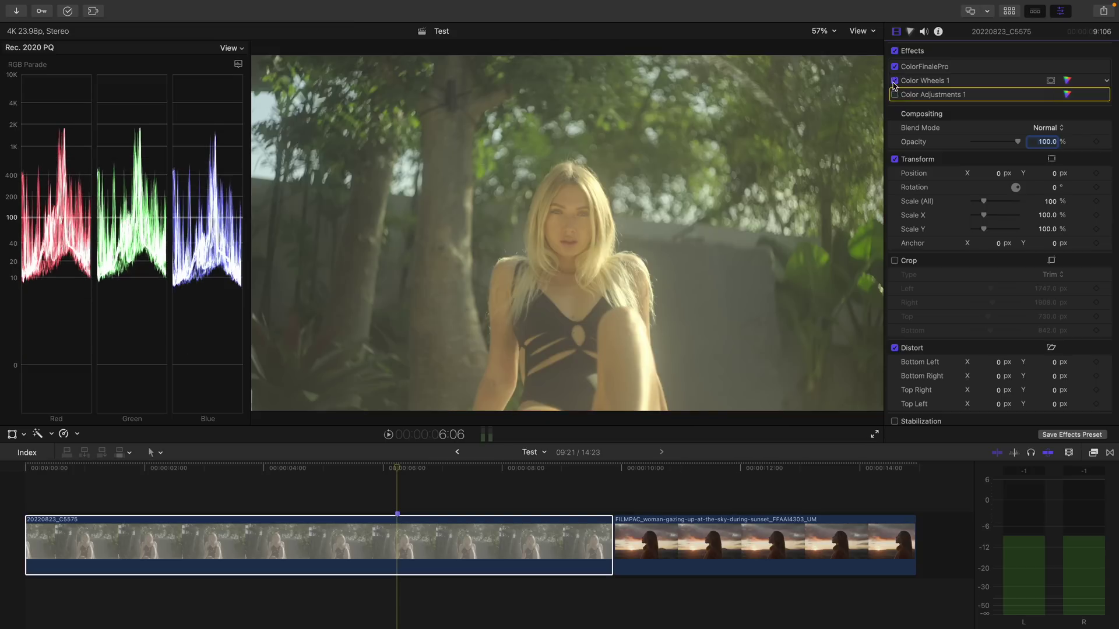
left_click(896, 82)
left_click(895, 81)
left_click(895, 95)
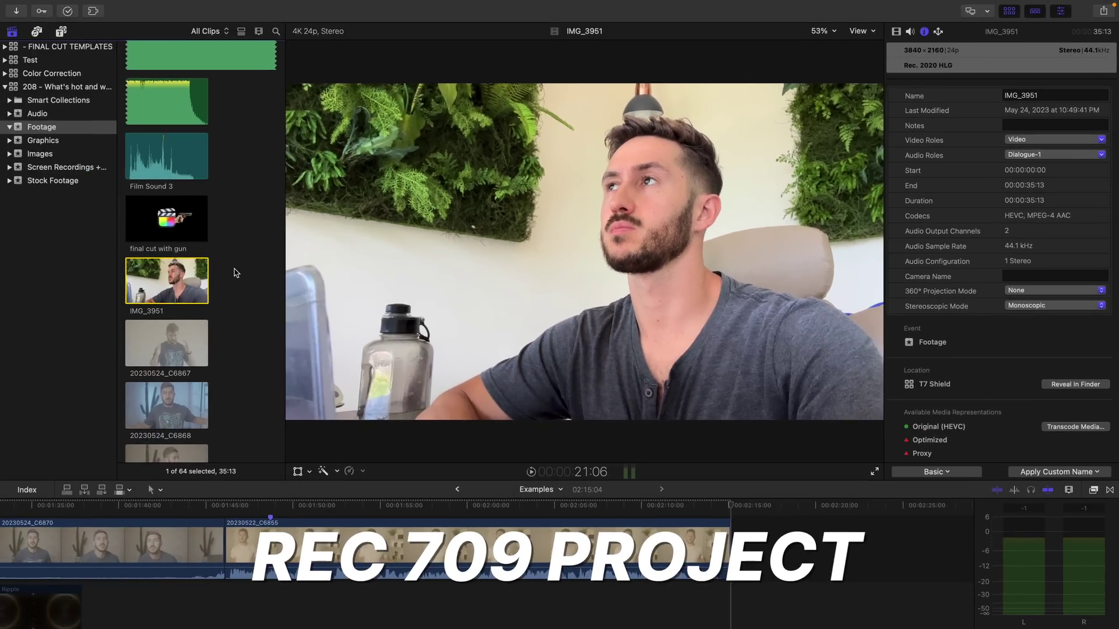
- Append IMG_3951 to the Examples timeline and drag HDR Tools onto IMG_4001
left_click_drag(192, 283, 766, 559)
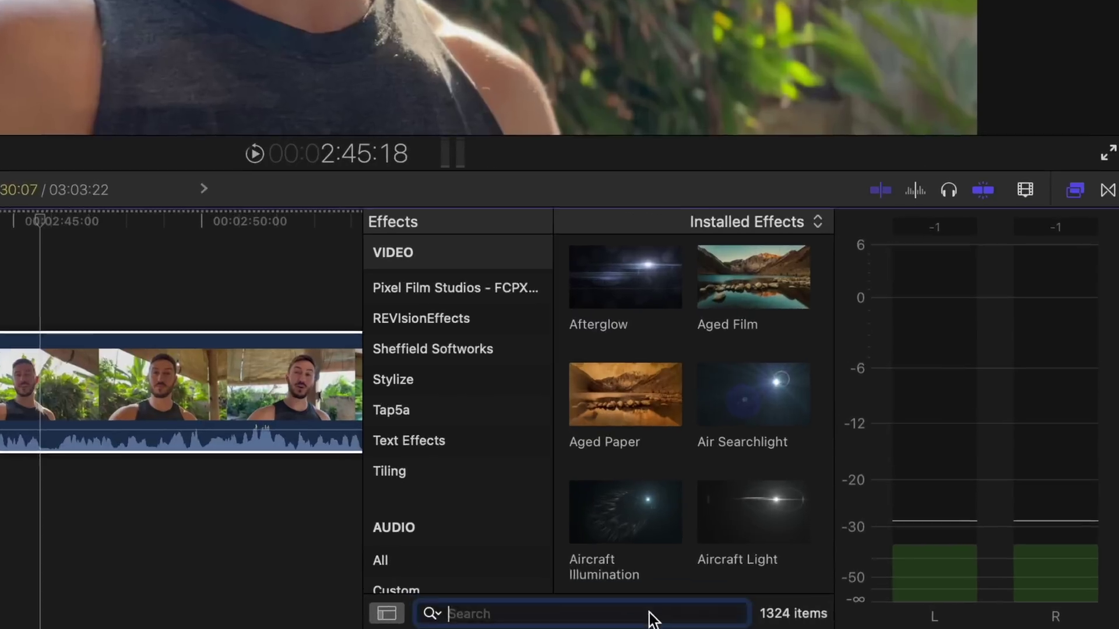
type("hdr")
scroll(230, 291, "up", 5)
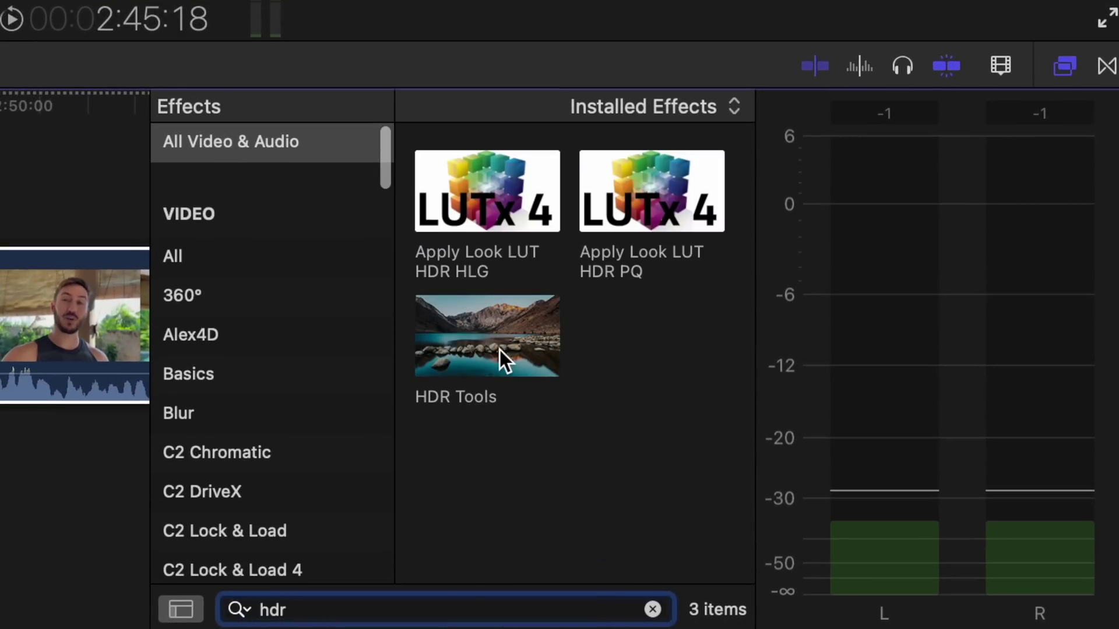
left_click_drag(490, 333, 9, 350)
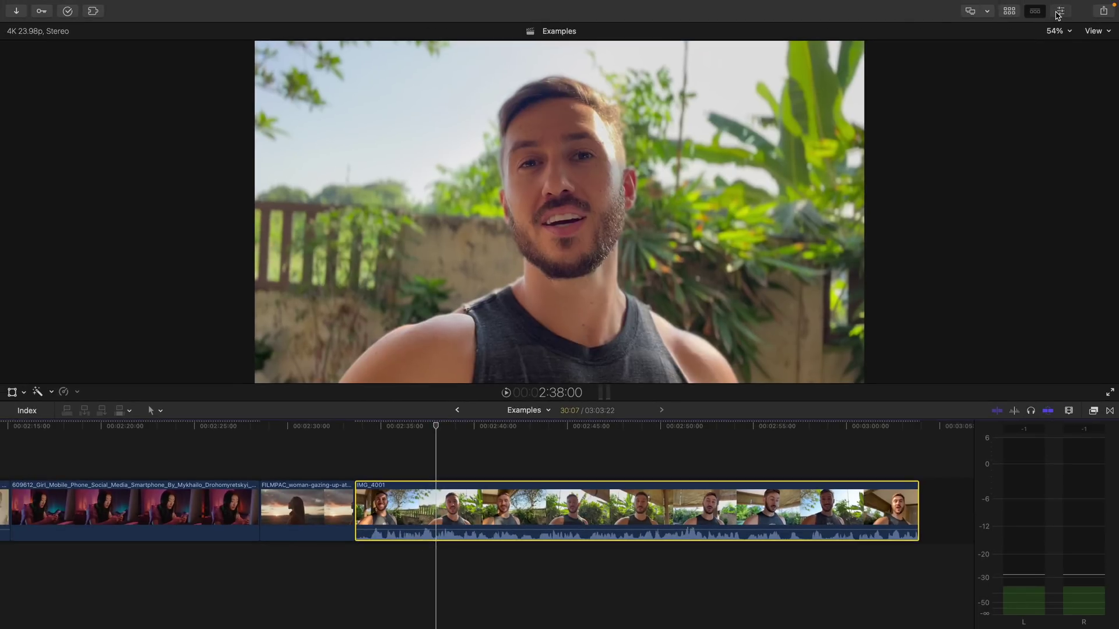
left_click(1059, 11)
- Scroll to view the Example project's clip beside its Rec. 2020 PQ luminance waveform
scroll(1010, 217, "down", 10)
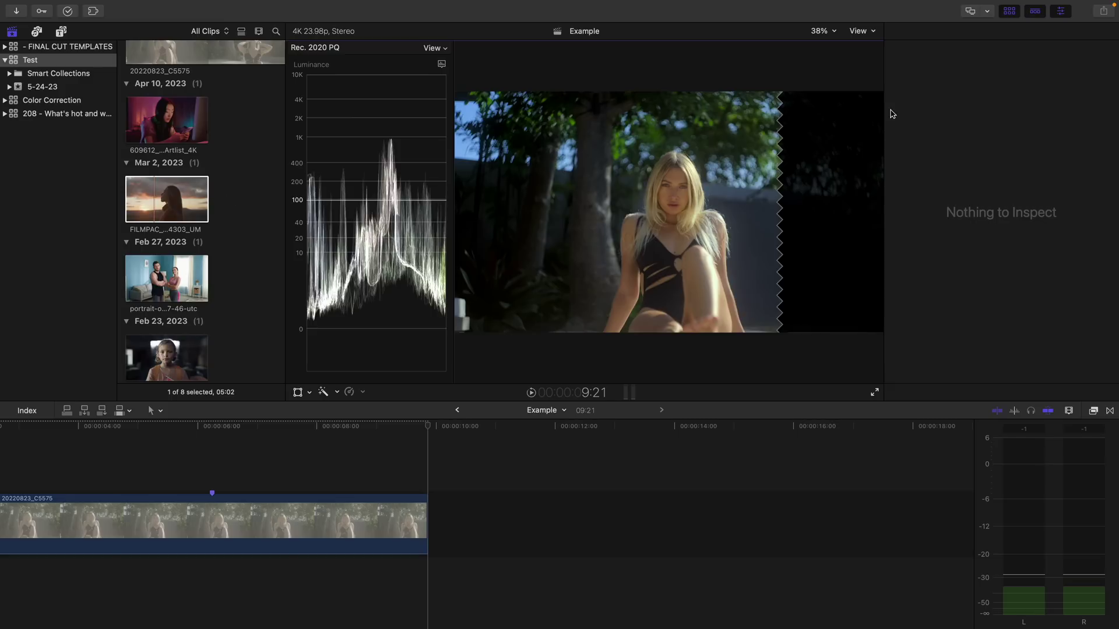
- Append the FILMPAC sunset clip to the HDR project and show its video properties
left_click(1061, 11)
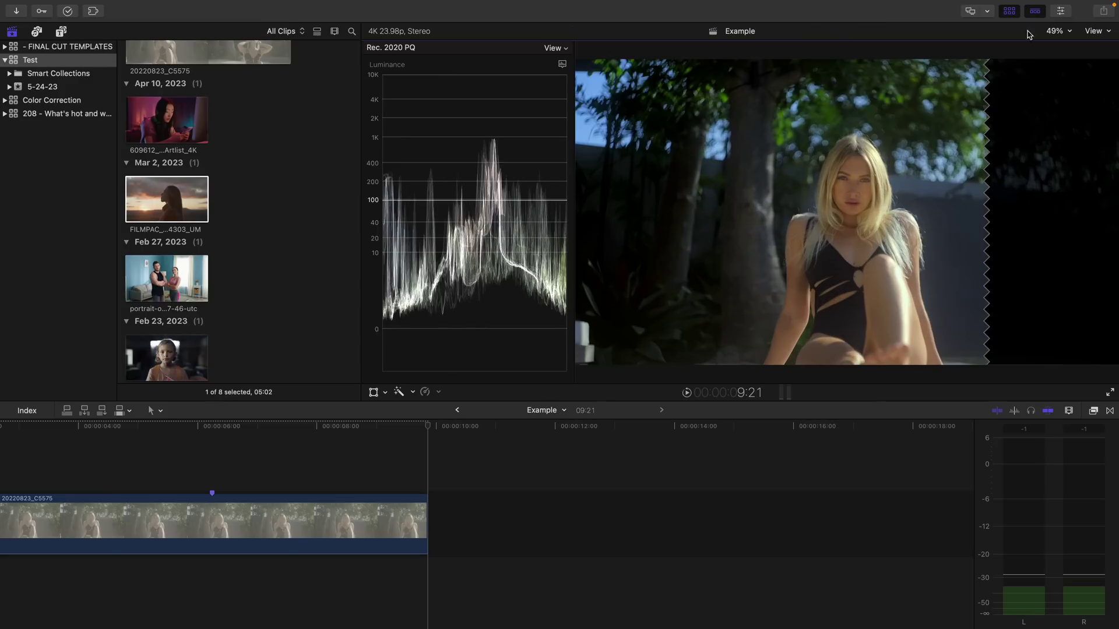
left_click(173, 214)
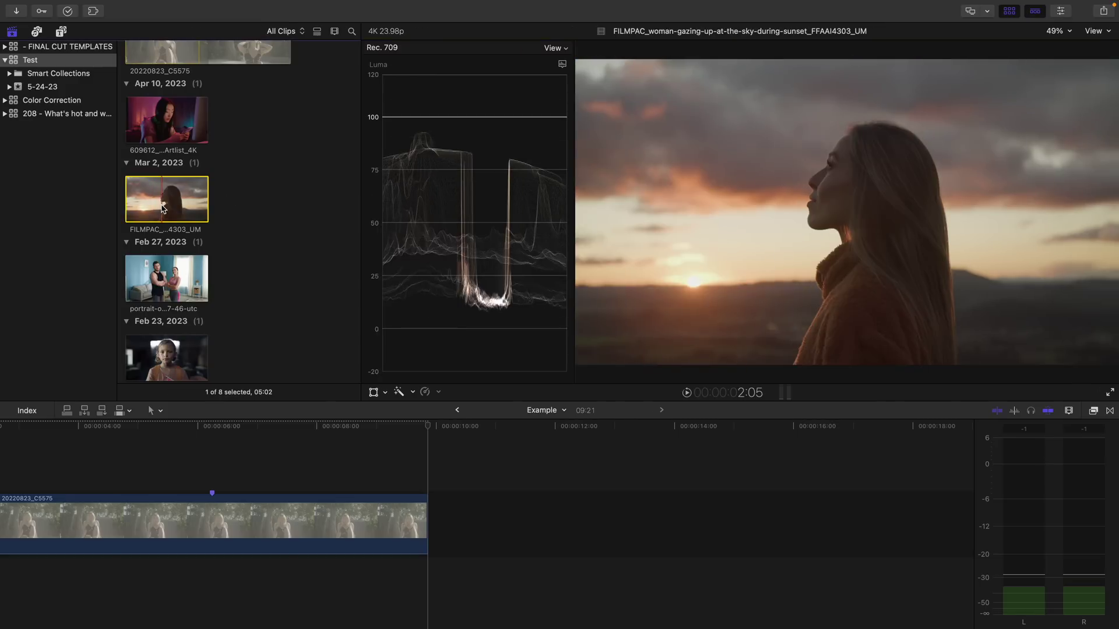
key("e")
left_click(1009, 11)
left_click(1060, 11)
scroll(984, 333, "down", 5)
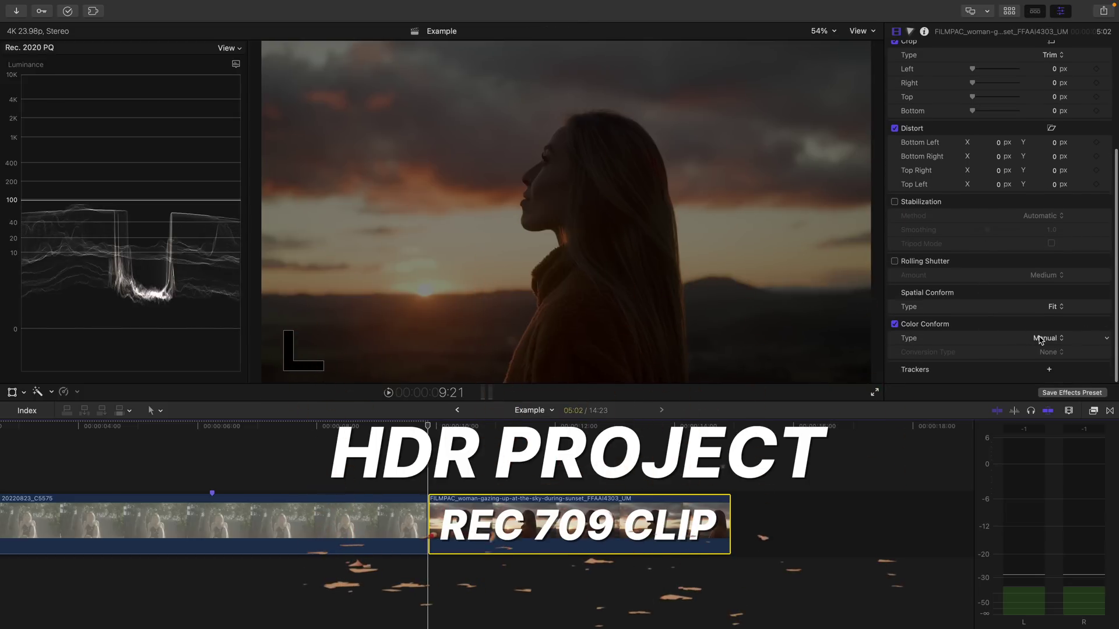
- Set Color Conform to Manual with SDR to HDR (PQ) conversion and peak brightness 603
left_click(1042, 339)
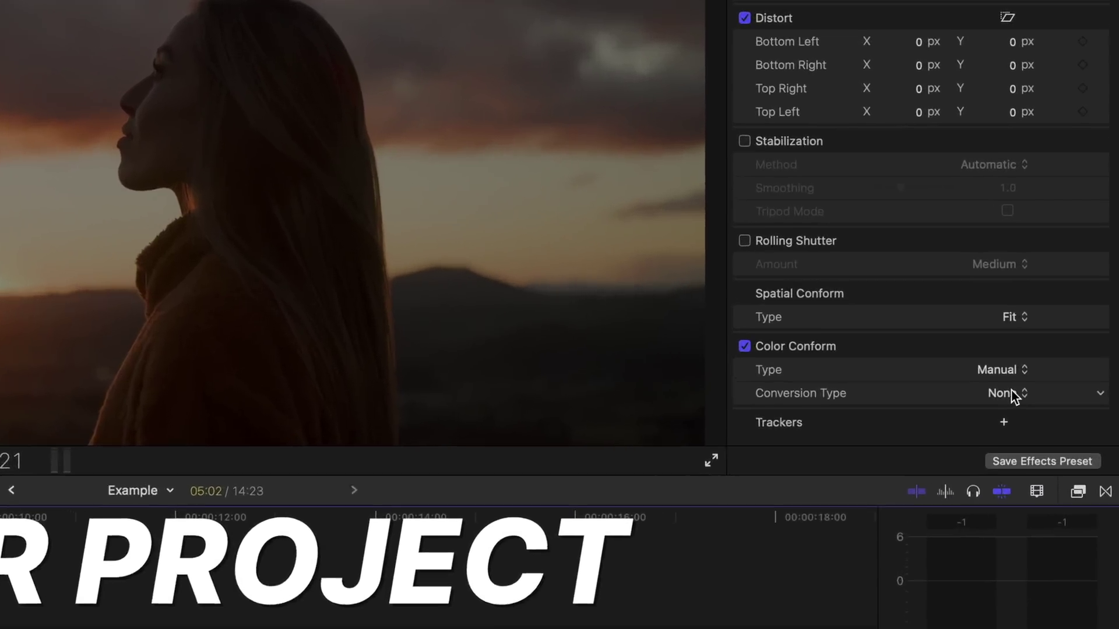
left_click(1031, 360)
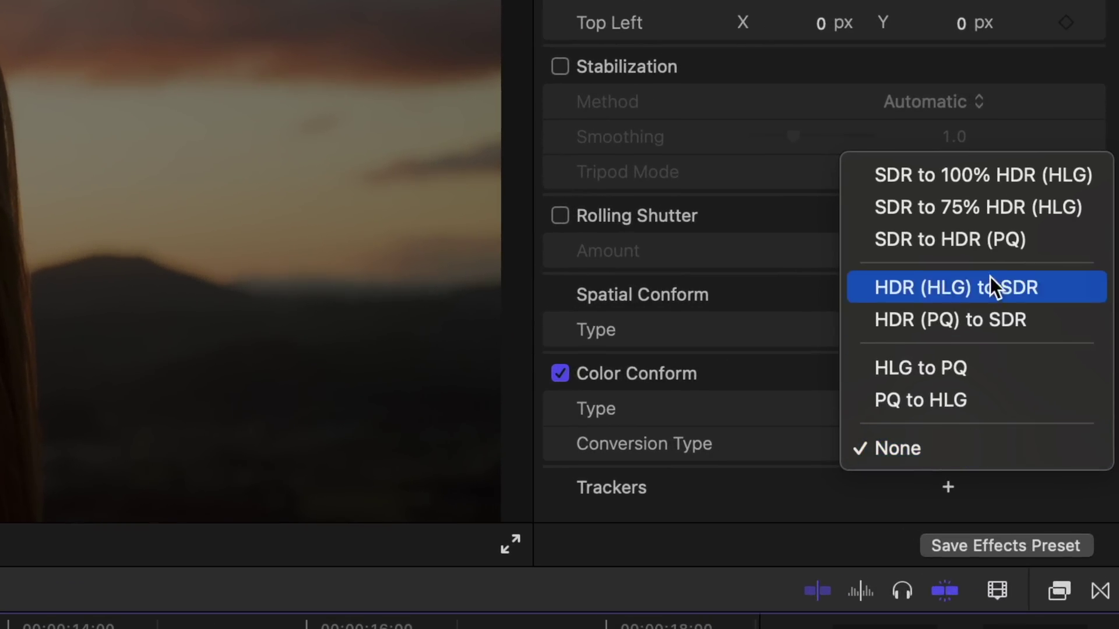
left_click(1003, 246)
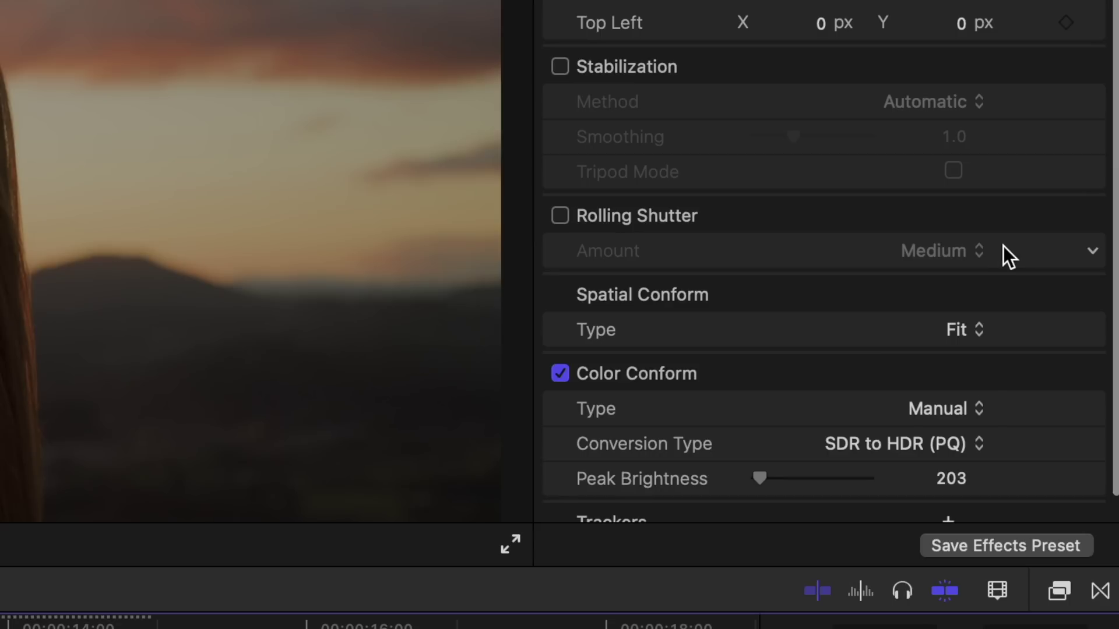
scroll(976, 297, "down", 2)
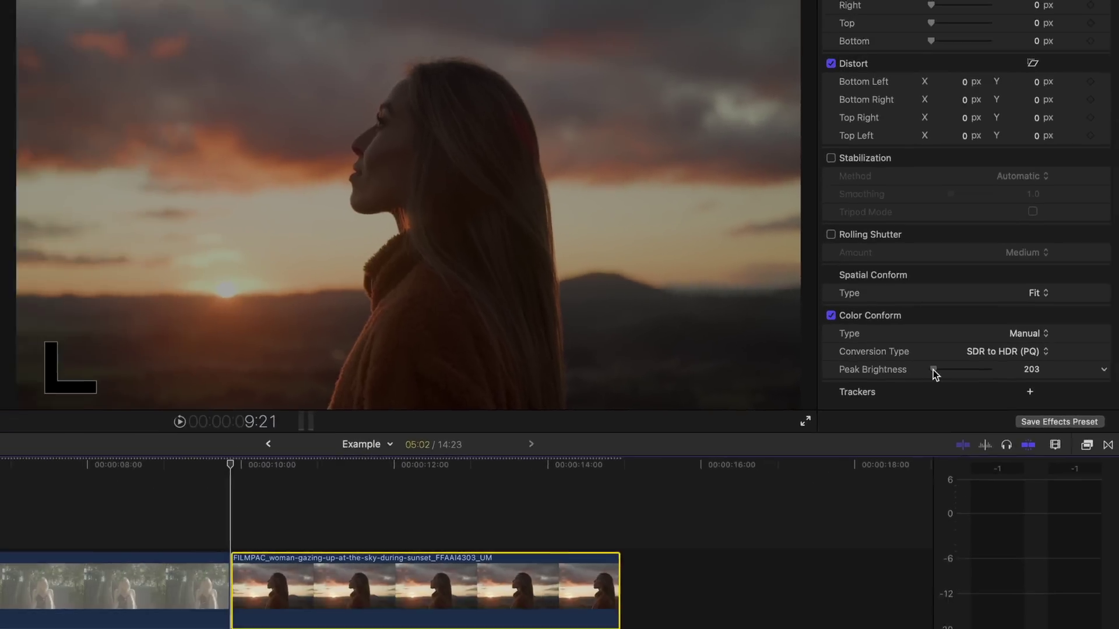
left_click_drag(933, 370, 939, 374)
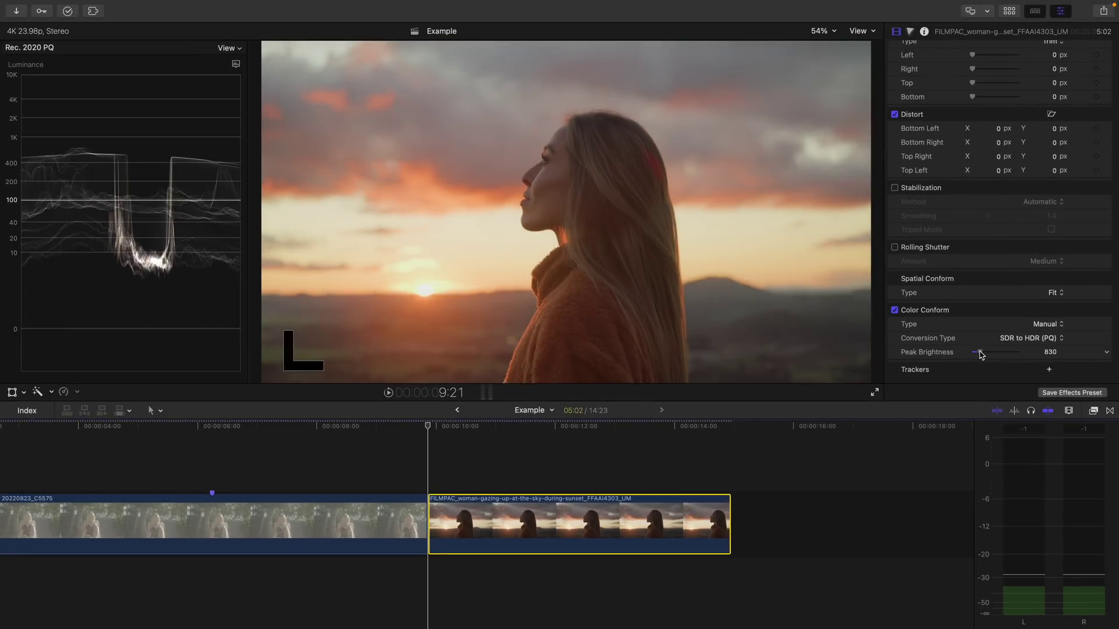
left_click_drag(982, 354, 979, 355)
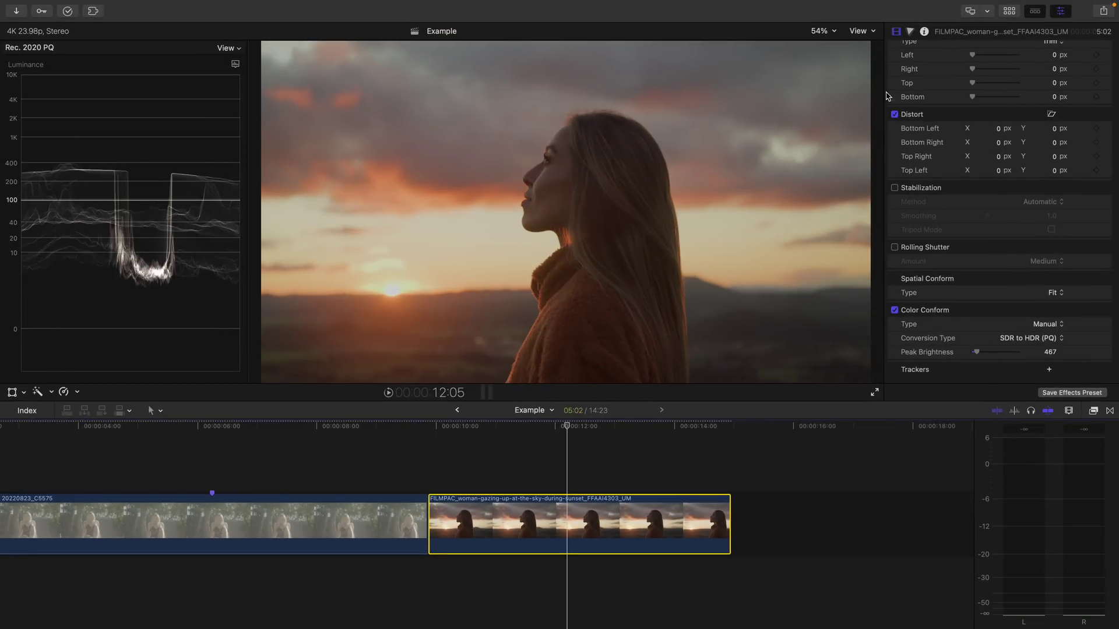
- Darken the shadows and brighten the highlights of the sunset clip with Color Wheels
left_click(910, 31)
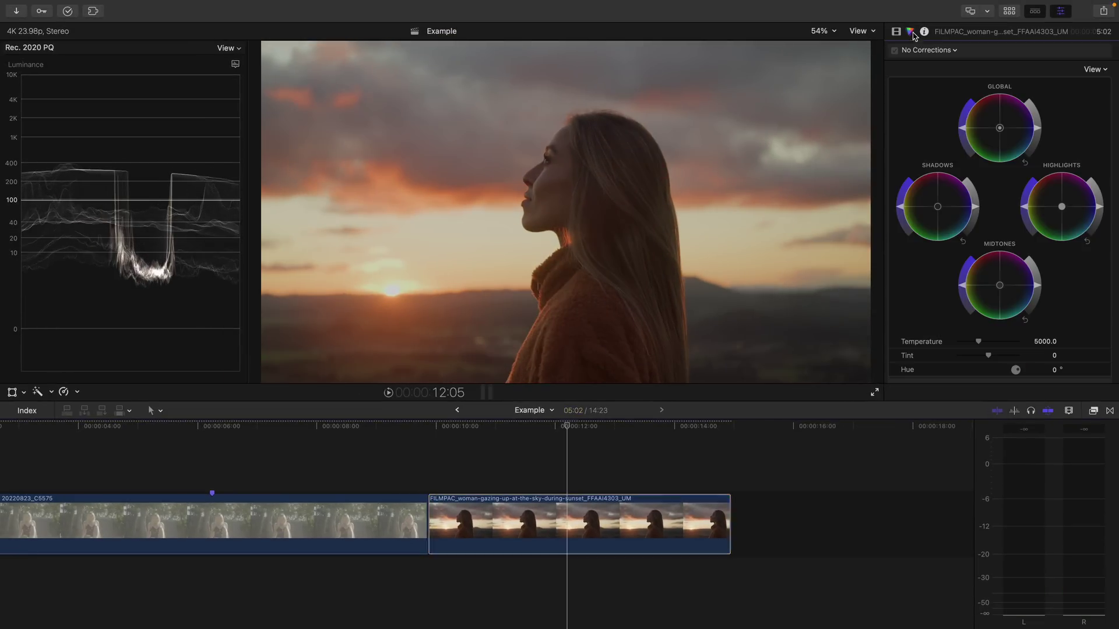
left_click_drag(976, 209, 971, 217)
left_click_drag(1100, 207, 1095, 192)
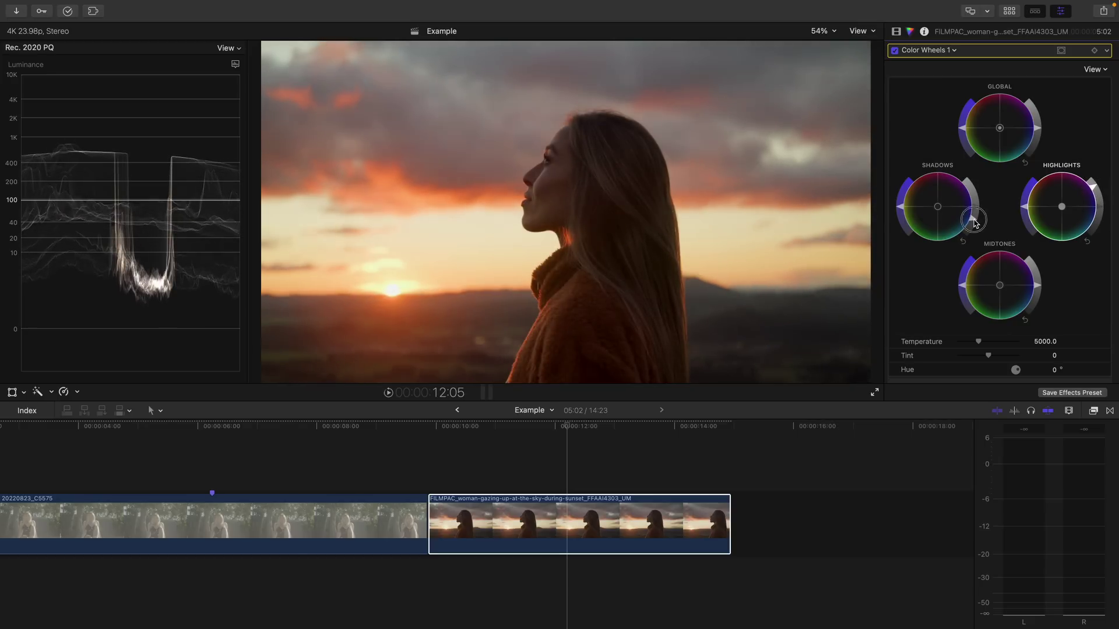
- Toggle color conform off and on to compare, leaving it enabled
left_click(896, 32)
scroll(907, 298, "down", 10)
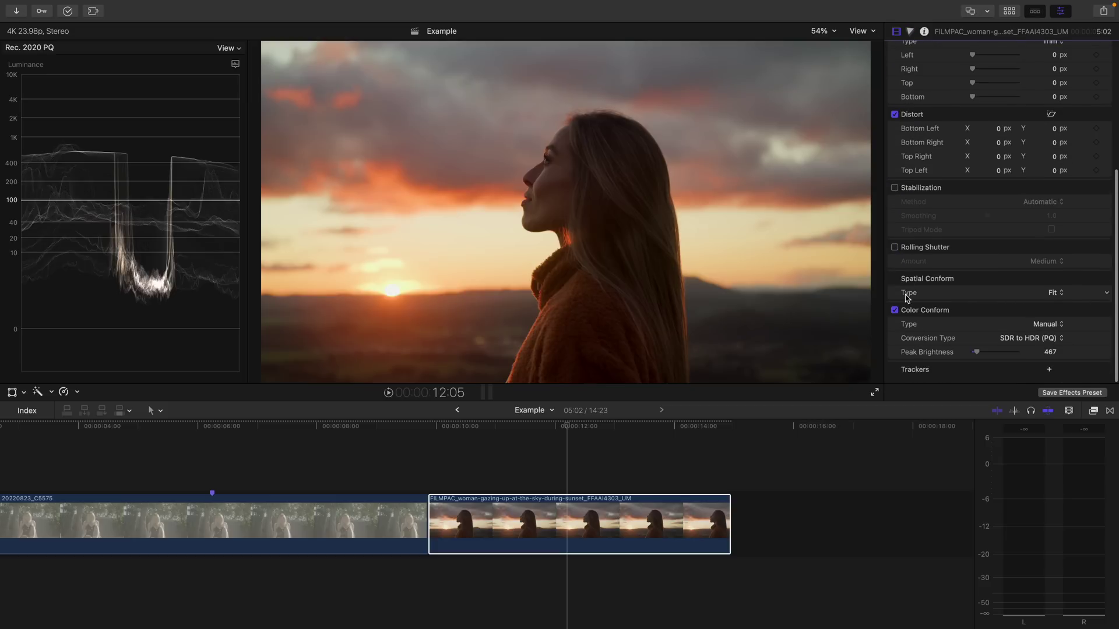
left_click(895, 314)
left_click(895, 314)
left_click(894, 313)
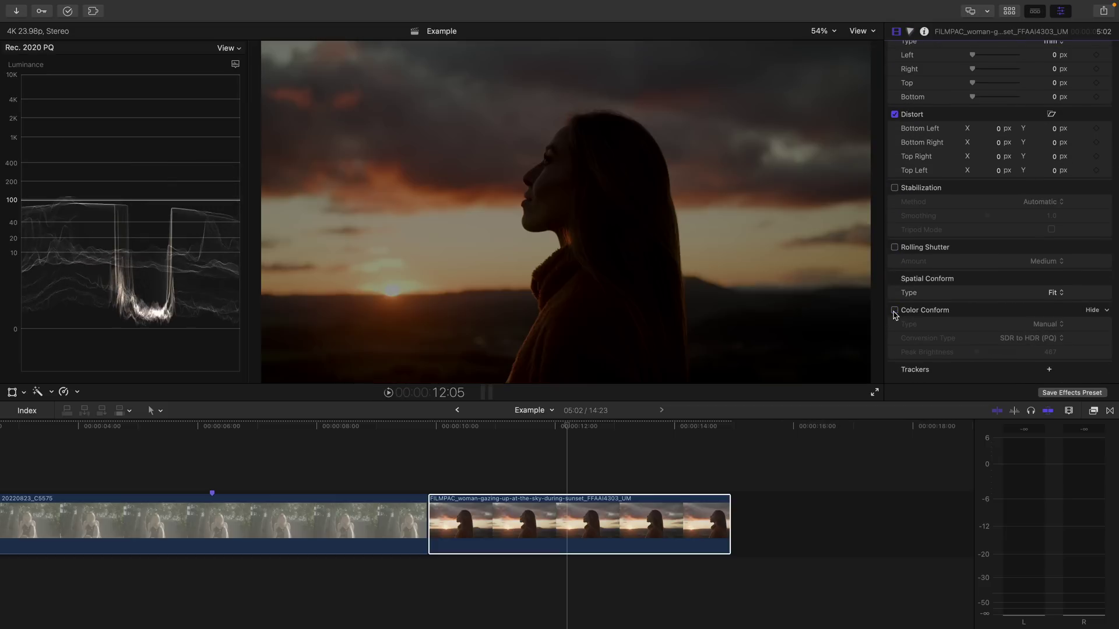
left_click(895, 313)
key("super+equal")
key("super+equal")
key("super+equal")
left_click(475, 516)
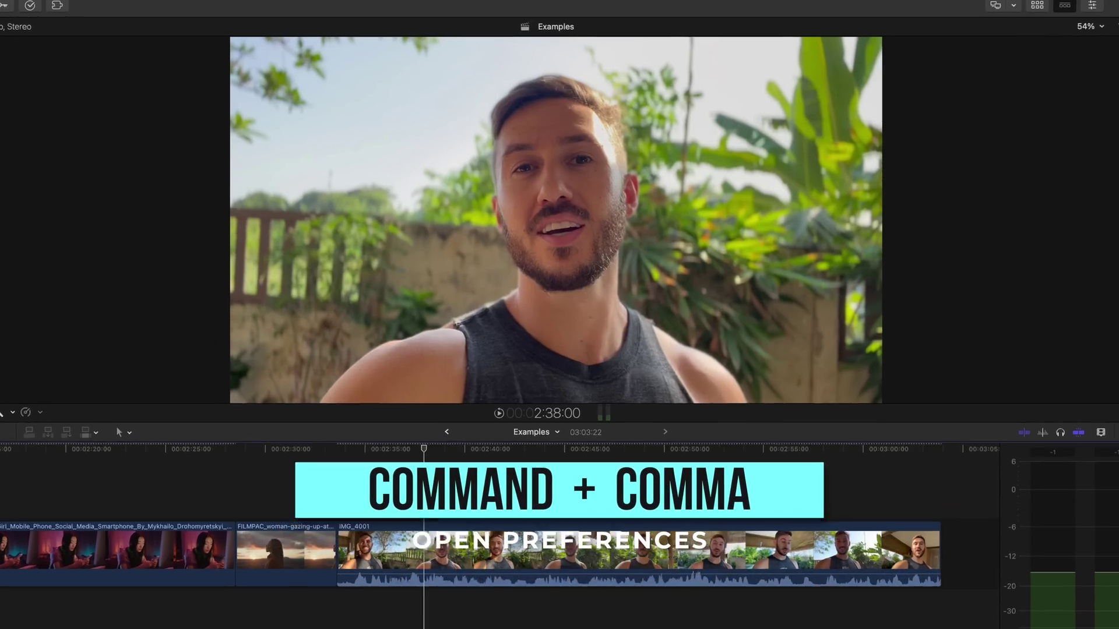
- Open the General preferences to check the HDR Automatic Color Conform setting
key("super+comma")
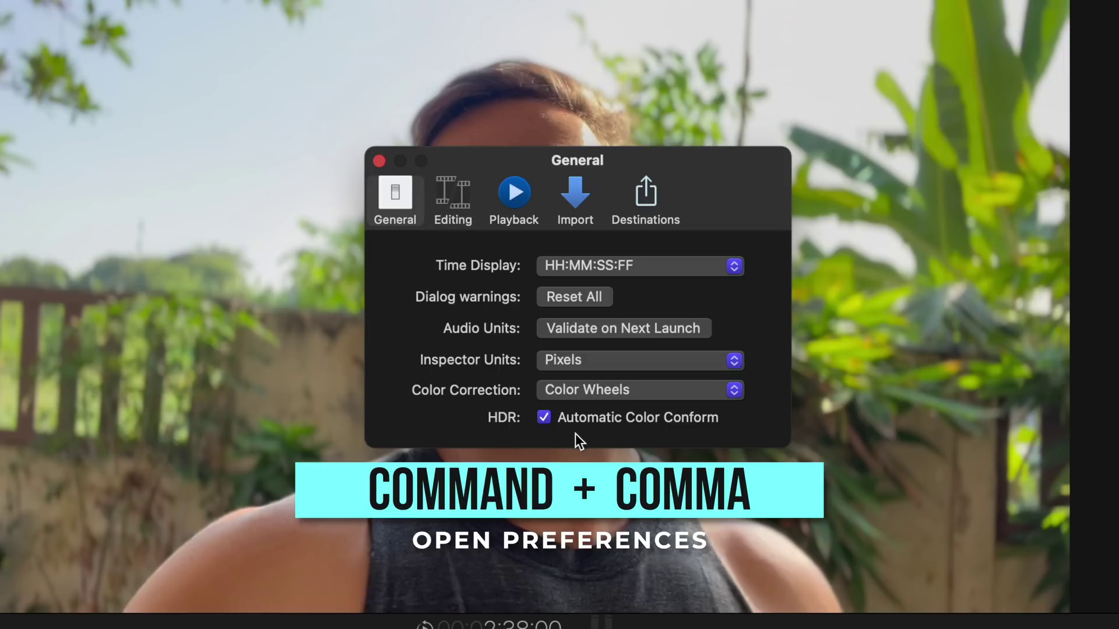
left_click(544, 420)
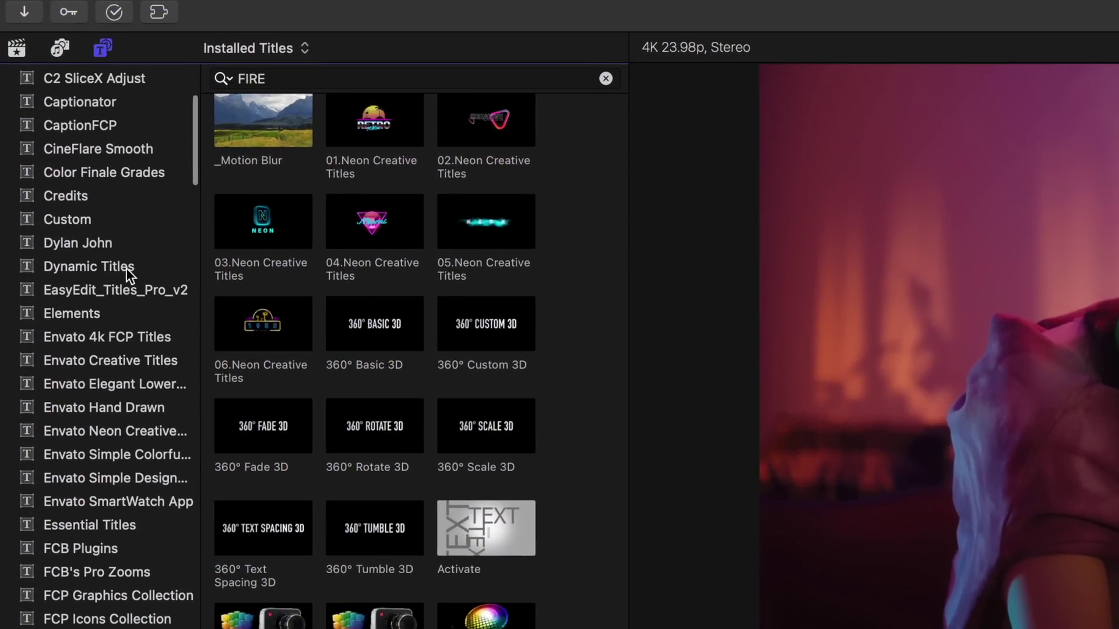
- Scroll the Dynamic Titles list down to the Modernist Bumper title
scroll(529, 332, "down", 10)
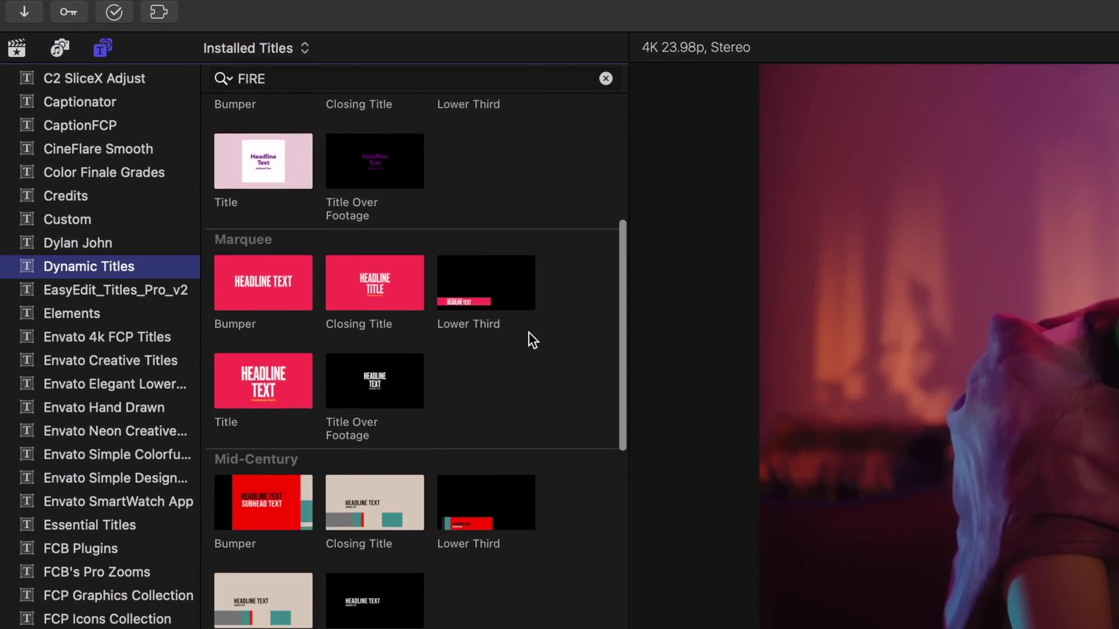
scroll(529, 334, "down", 5)
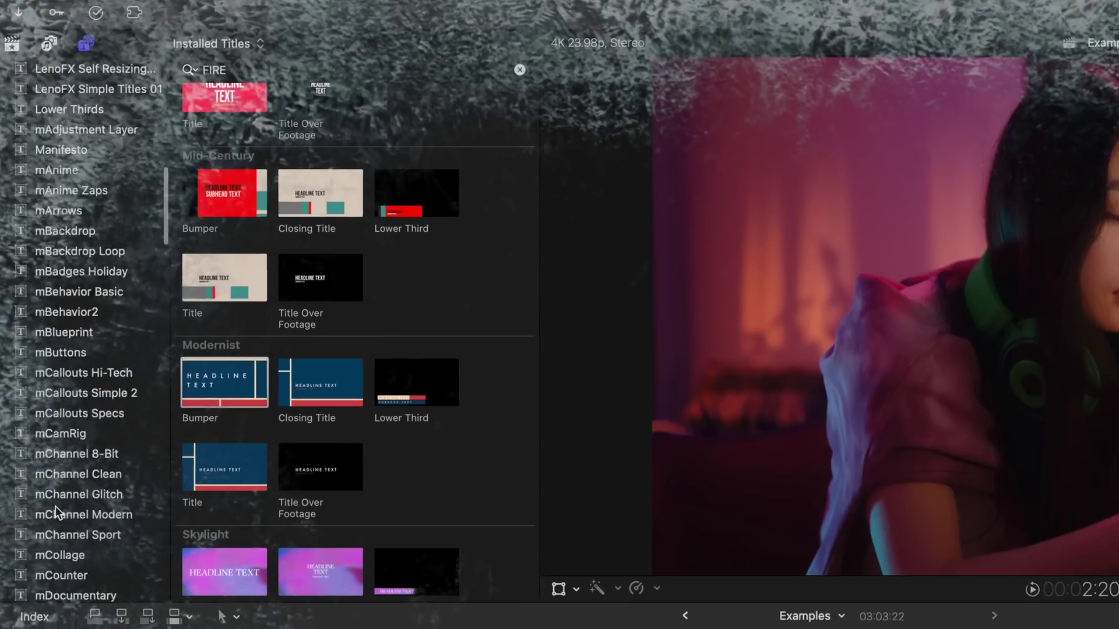
- Select the Ripple dynamic background generator and play its preview
scroll(69, 168, "down", 10)
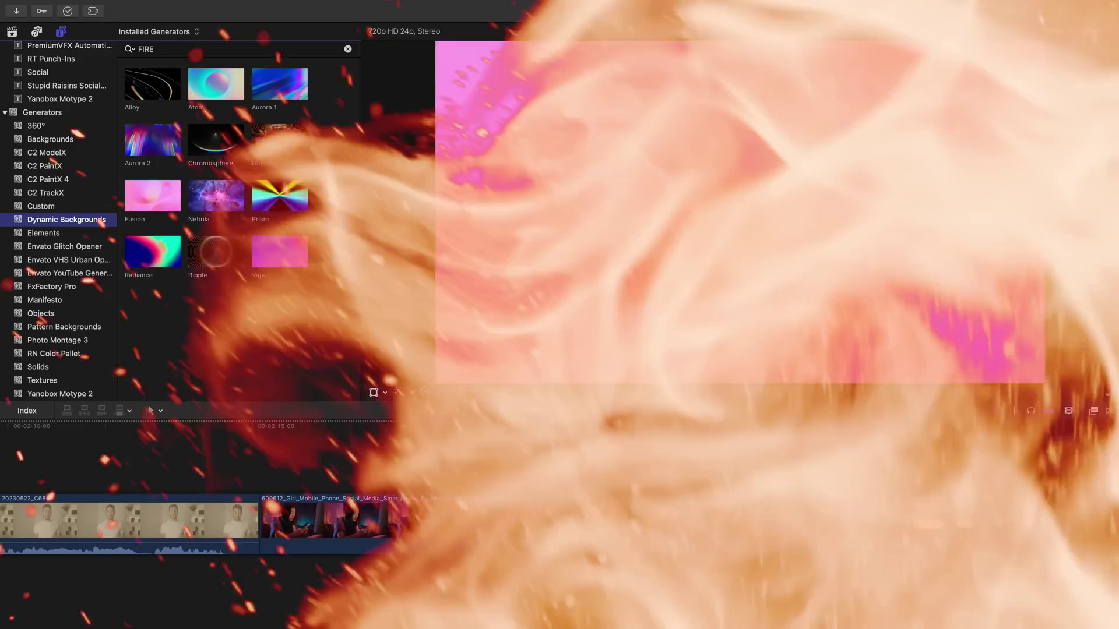
left_click(192, 255)
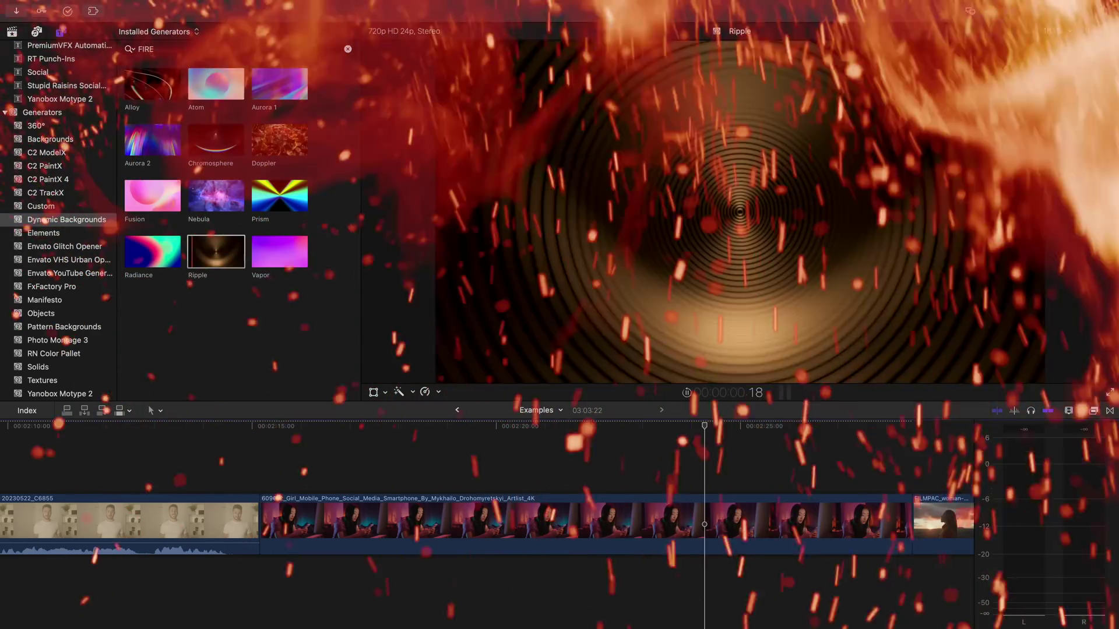
key("space")
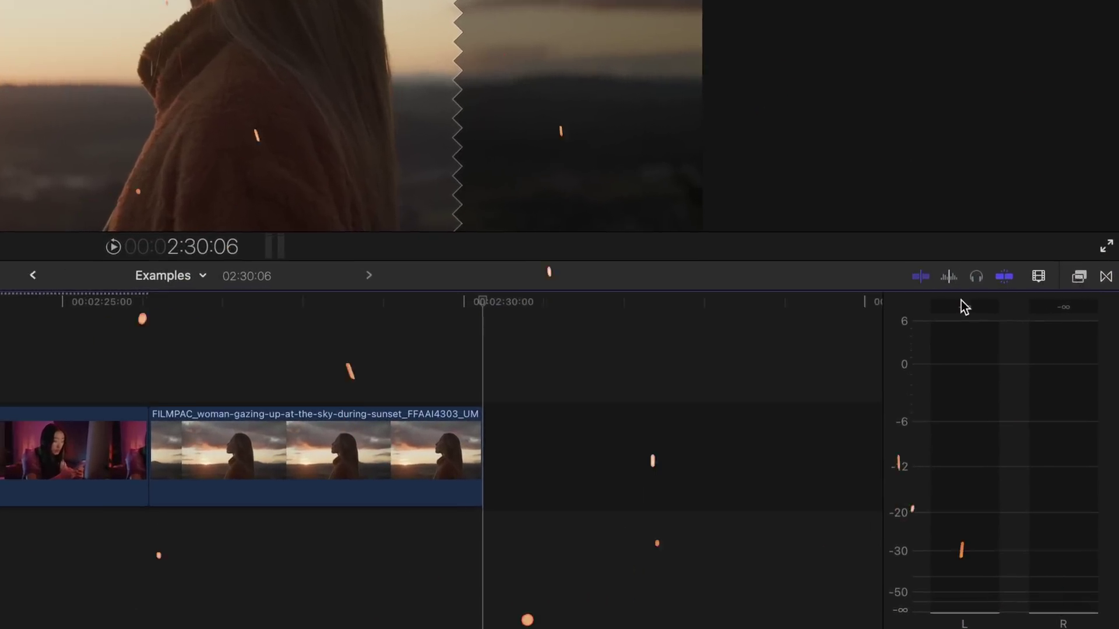
- Apply the Dew Color Board Preset to the sunset clip in the timeline
left_click(1094, 411)
scroll(480, 469, "down", 5)
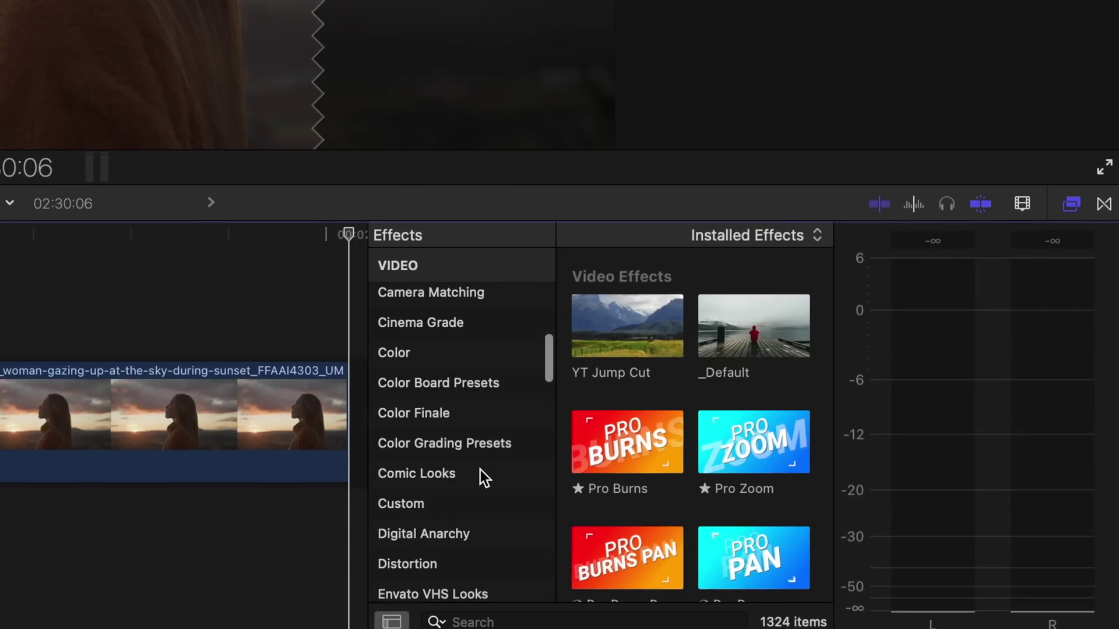
left_click(468, 383)
scroll(159, 420, "right", 3)
left_click(156, 420)
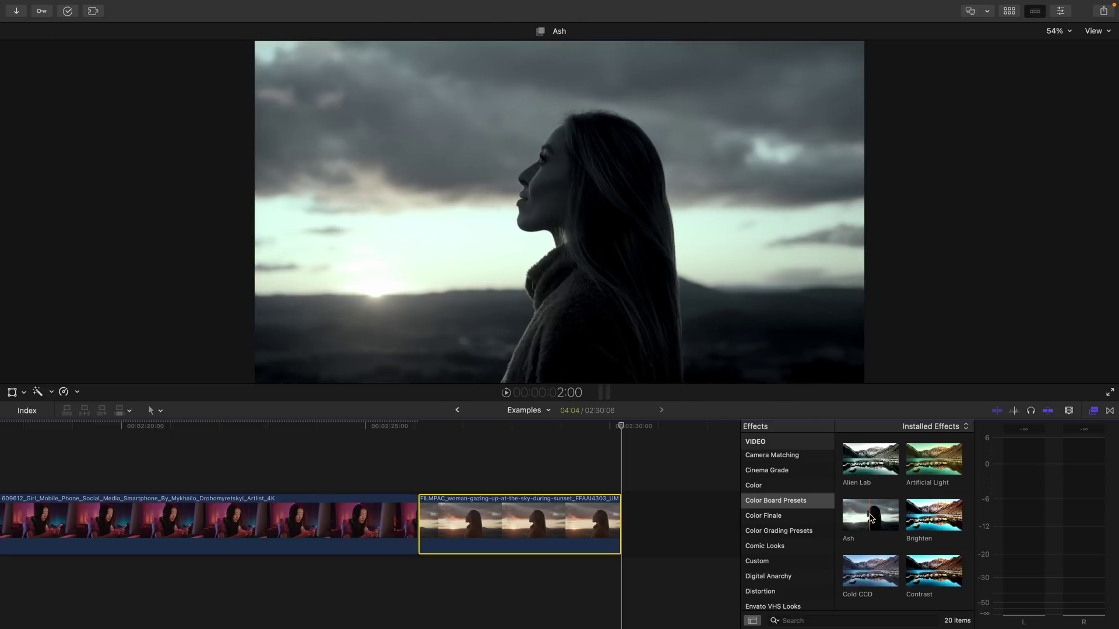
scroll(909, 542, "down", 3)
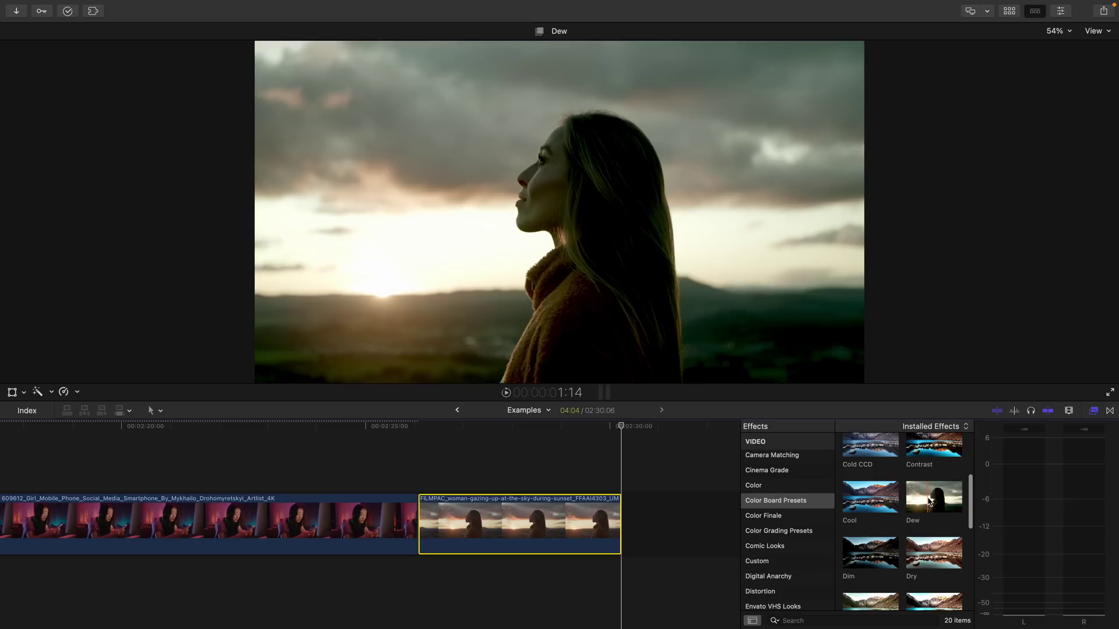
left_click(929, 499)
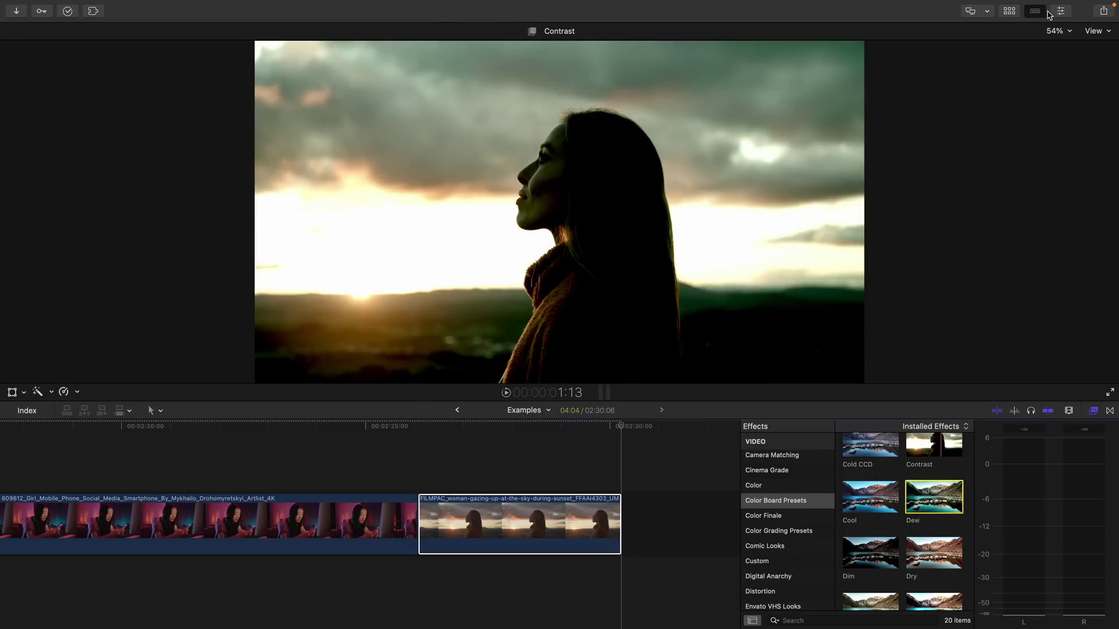
- Review the preset's color, saturation and exposure settings, then raise Shadows from -21% to -14%
left_click(1061, 11)
left_click(1069, 67)
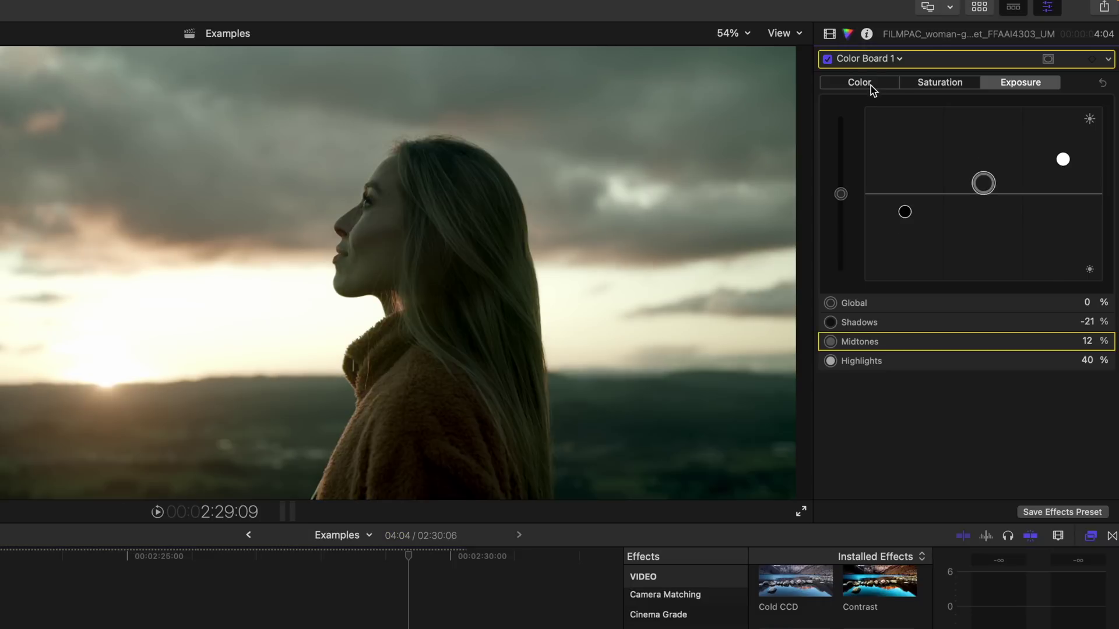
left_click(871, 85)
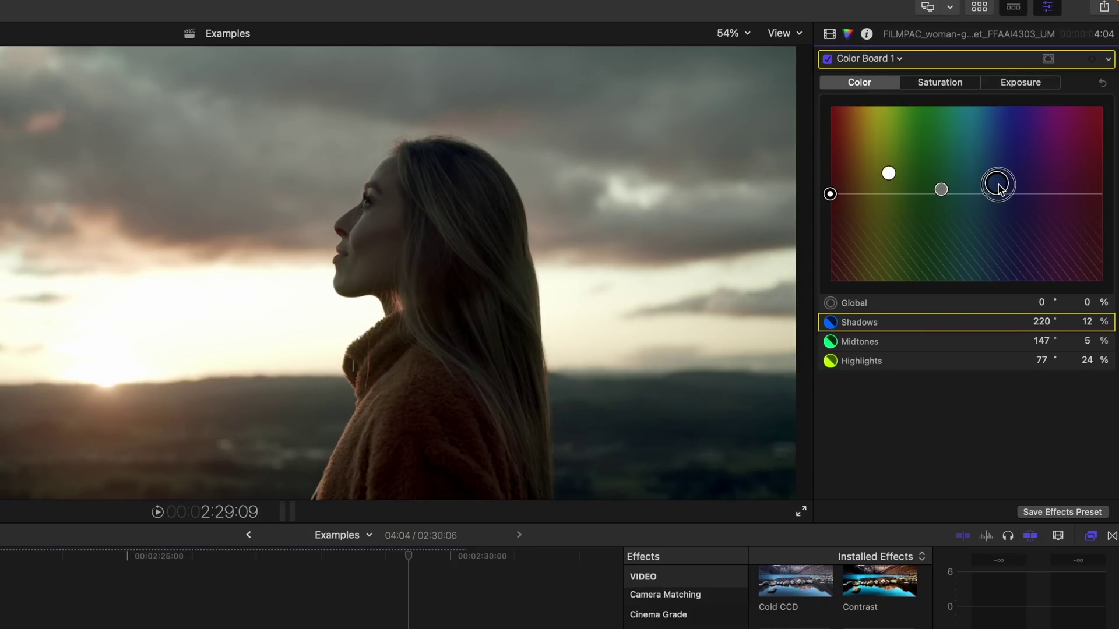
left_click(933, 87)
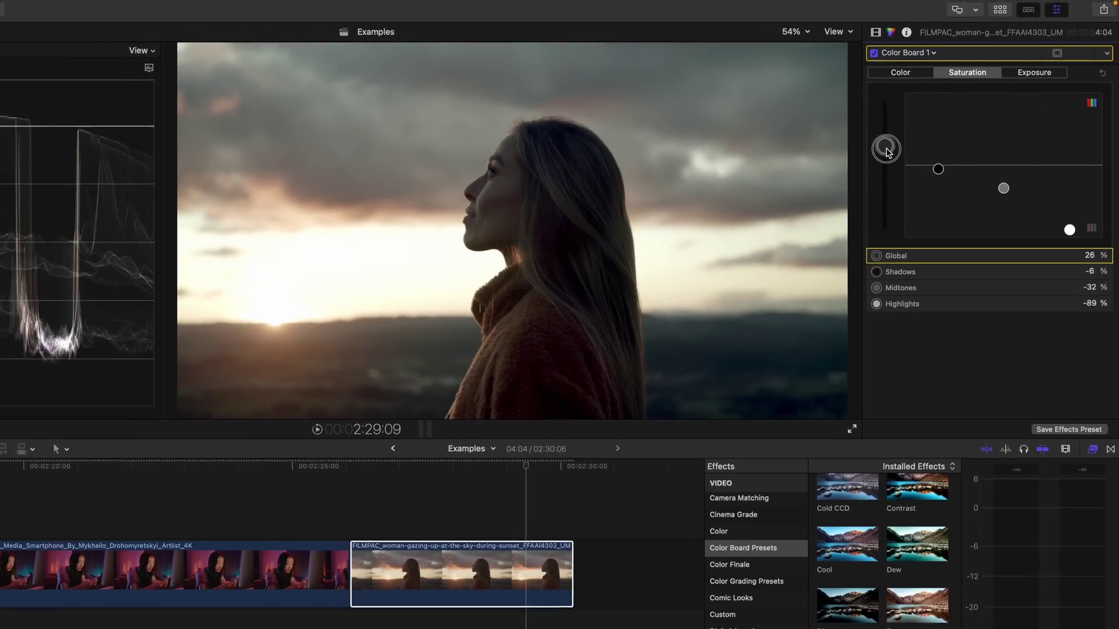
left_click(1020, 82)
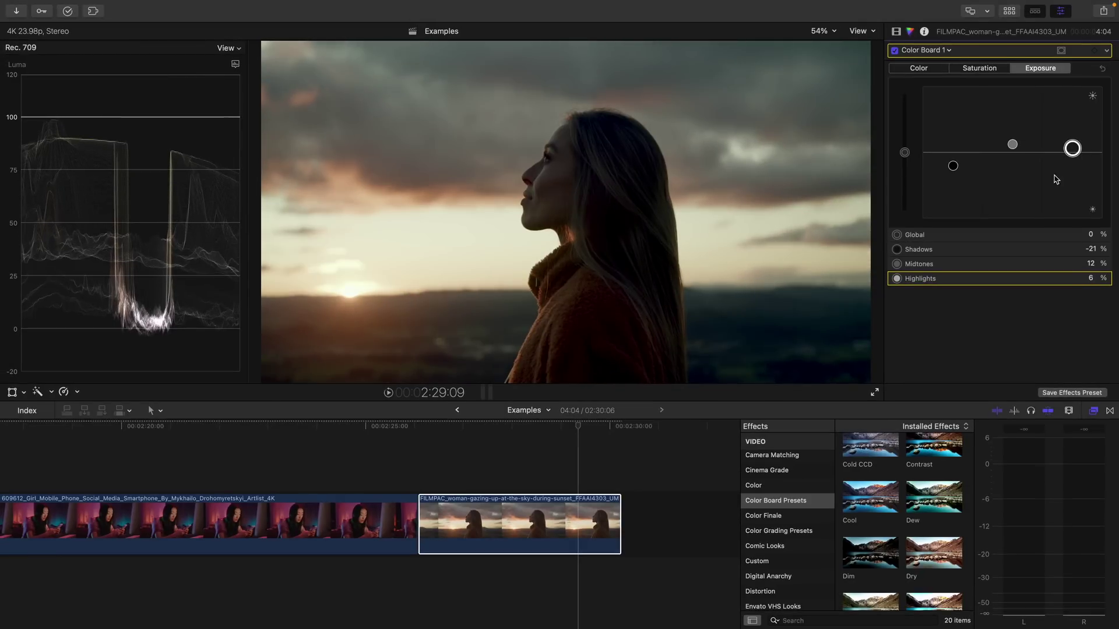
left_click_drag(954, 166, 955, 162)
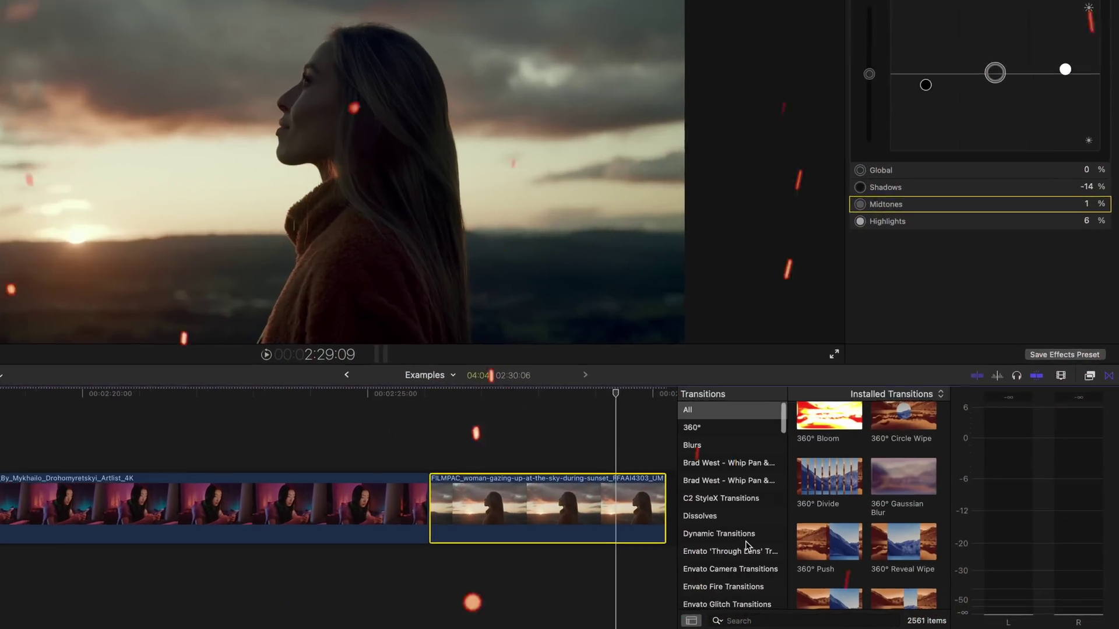
- Add a Modernist dynamic transition between the girl and sunset clips and preview it
scroll(800, 553, "down", 2)
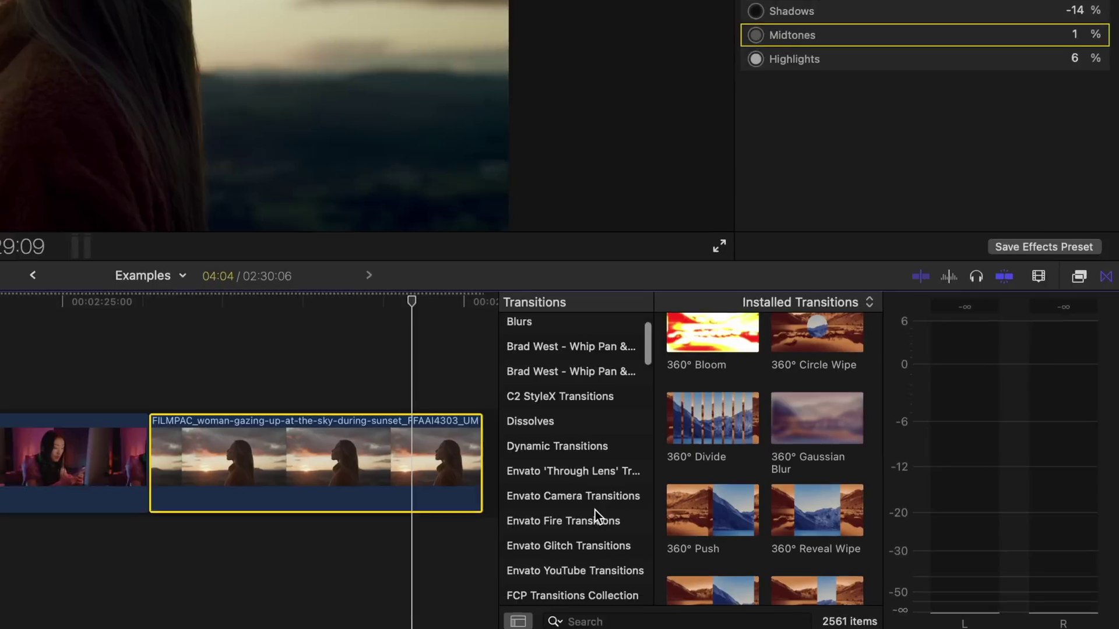
left_click(583, 445)
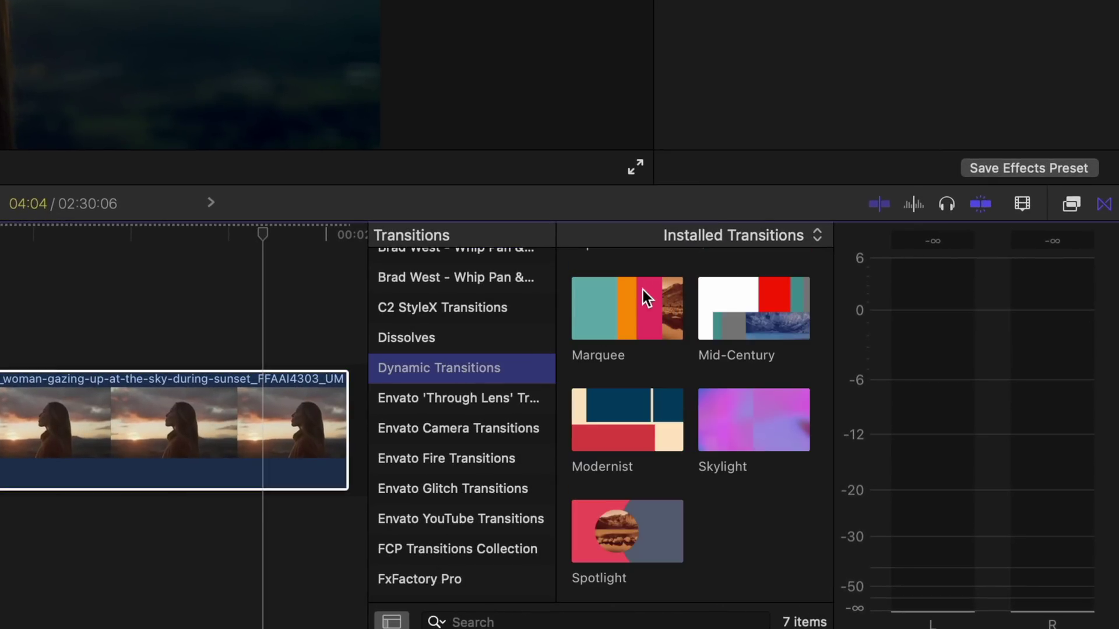
scroll(643, 290, "up", 2)
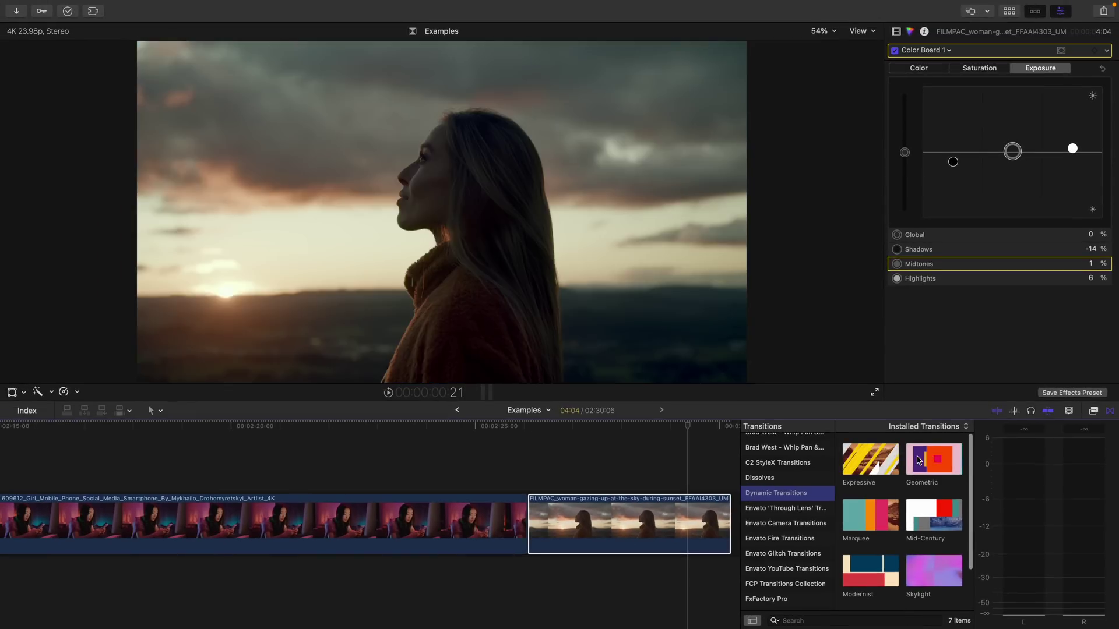
left_click_drag(917, 460, 527, 533)
key("space")
key("space")
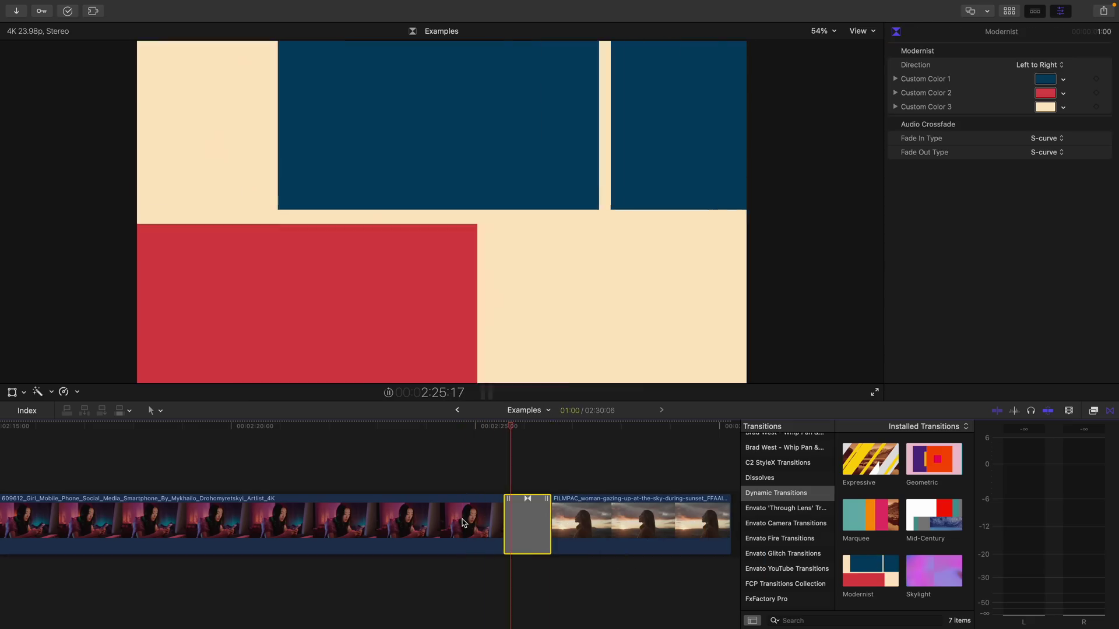
- Replace the Modernist transition with the Expressive transition and play it back
key("Delete")
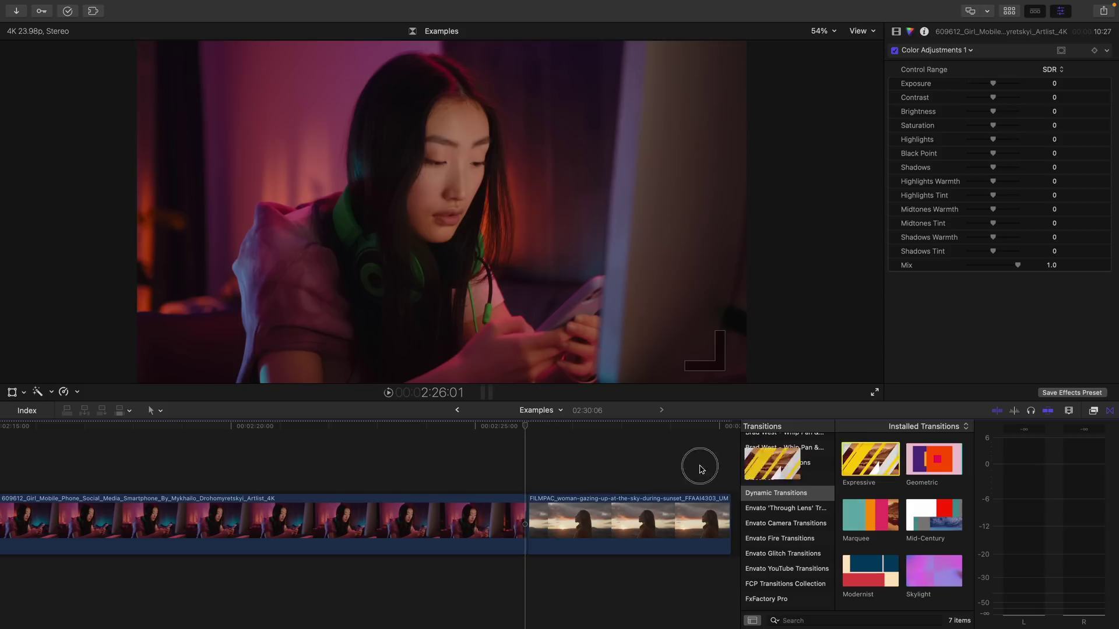
left_click_drag(701, 469, 527, 519)
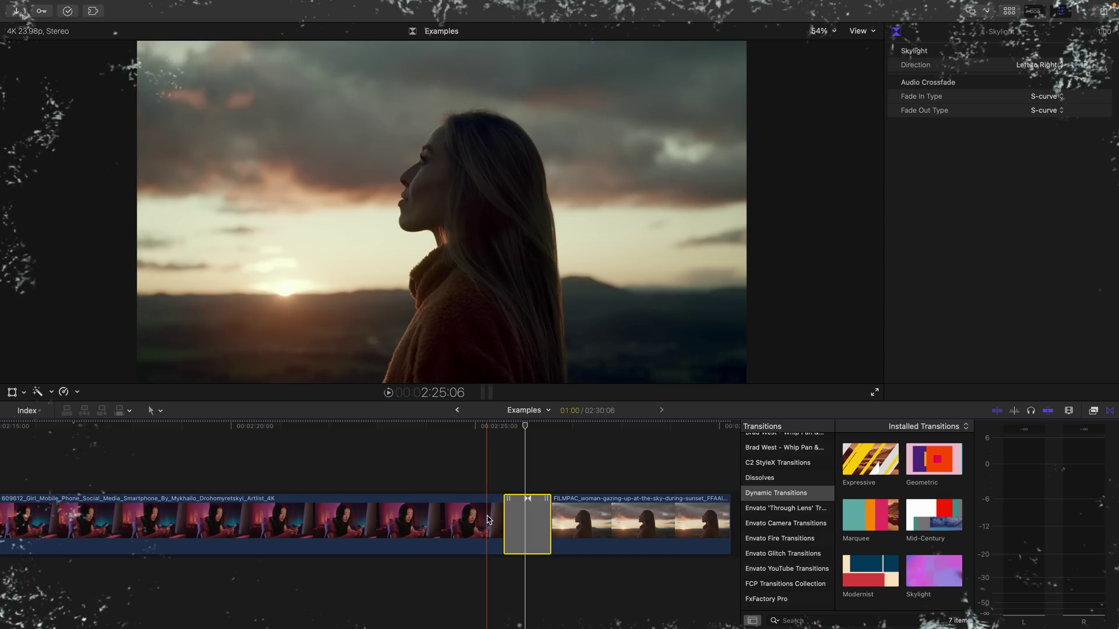
key("space")
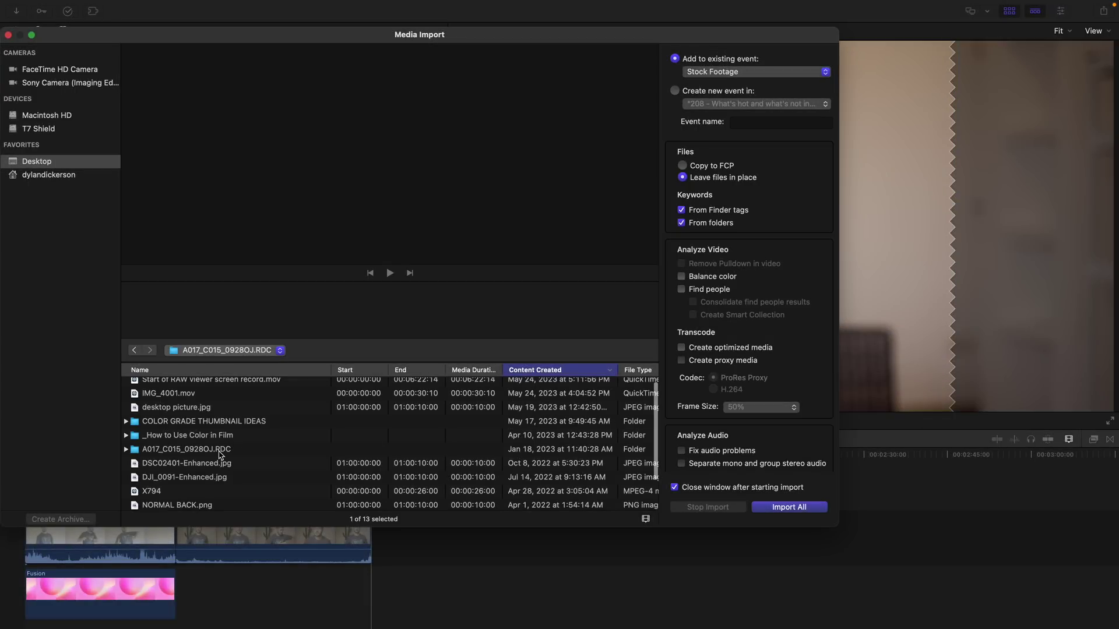
- Import the R3D clip A017_C015_0928OJ_001 from the RDC folder into Stock Footage
double_click(220, 453)
left_click(210, 384)
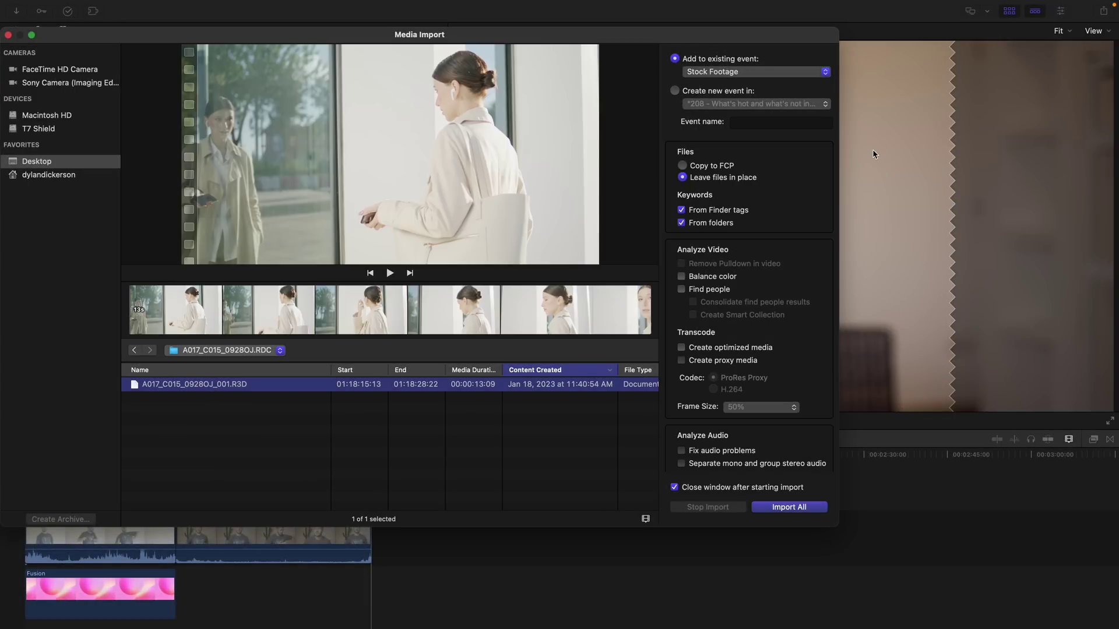
left_click(791, 507)
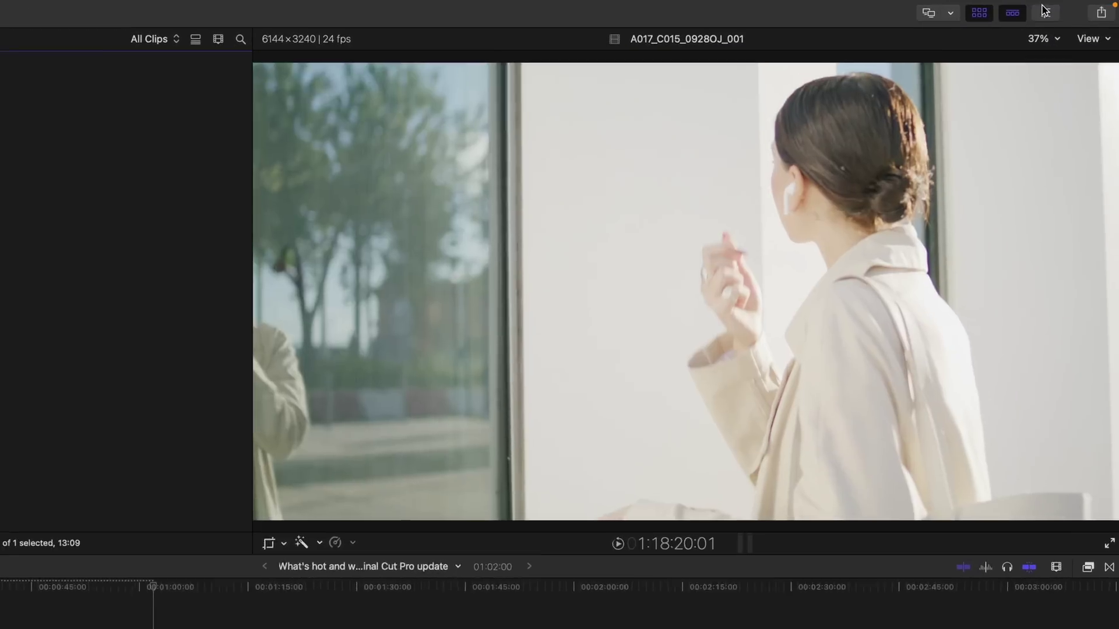
- Show the imported clip's info in the Inspector and open its RED RAW settings
left_click(1061, 11)
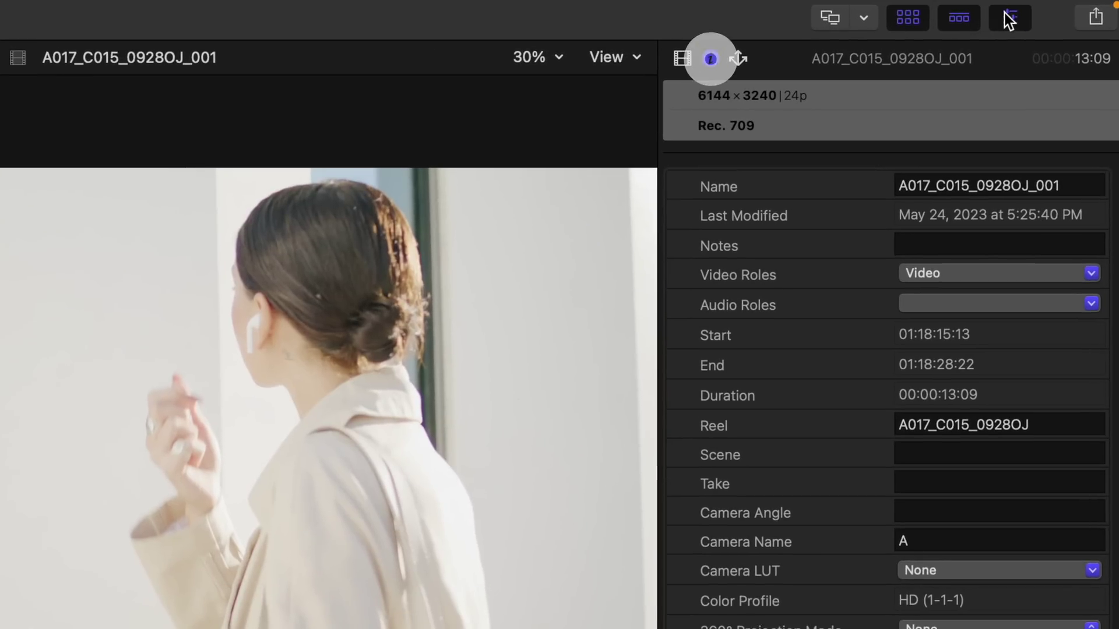
scroll(1030, 604, "down", 10)
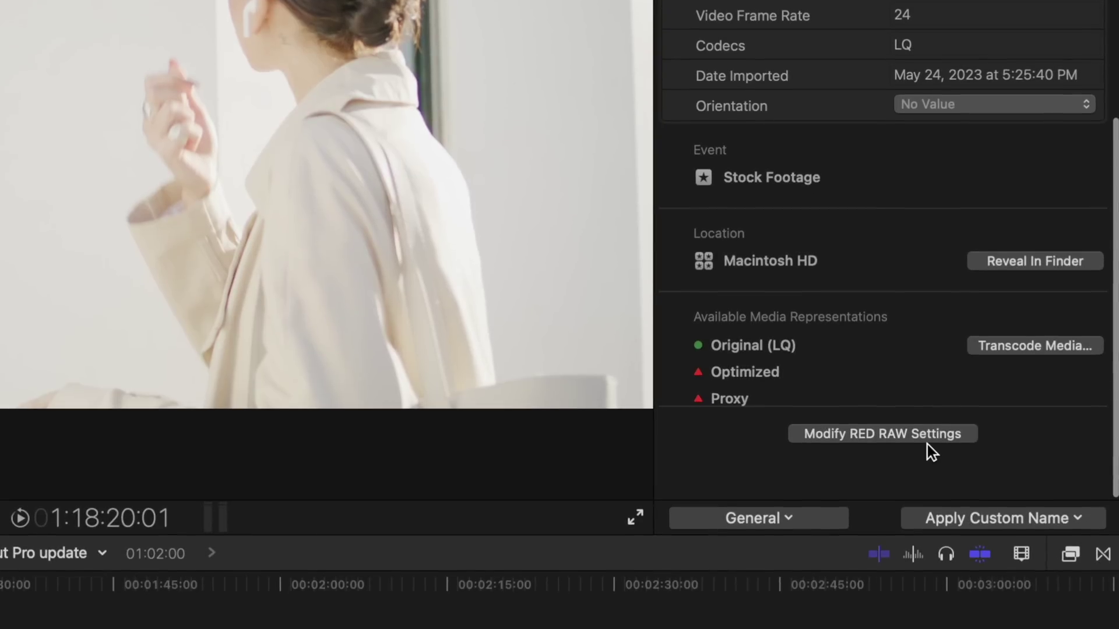
left_click(924, 437)
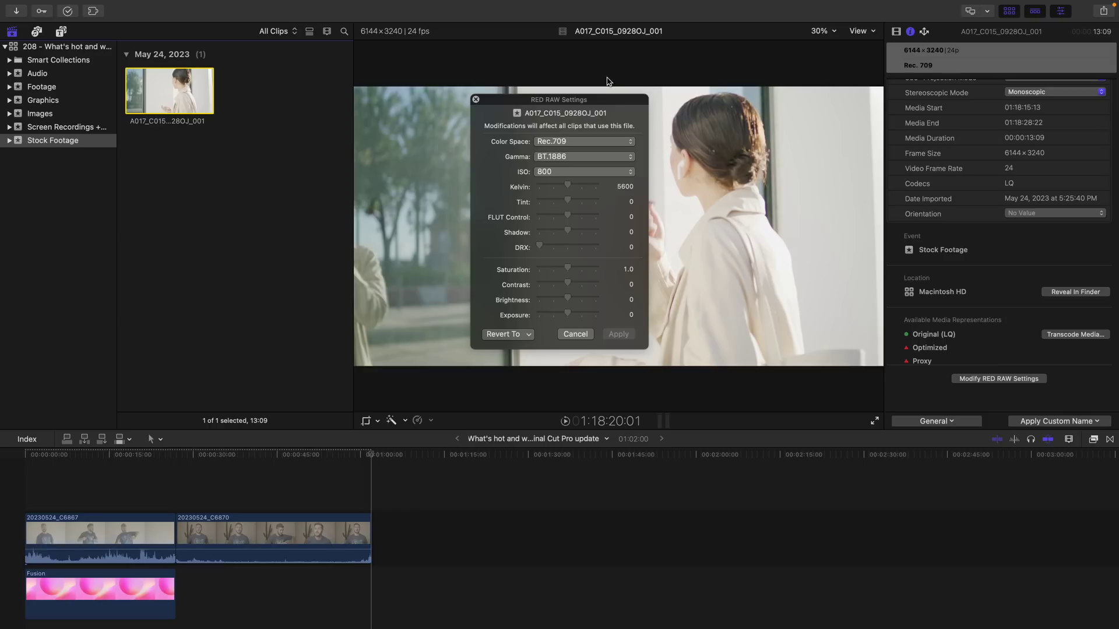
- Keep the Rec.709 color space, set contrast to 0.7, lower brightness and raise saturation
left_click_drag(602, 104, 388, 134)
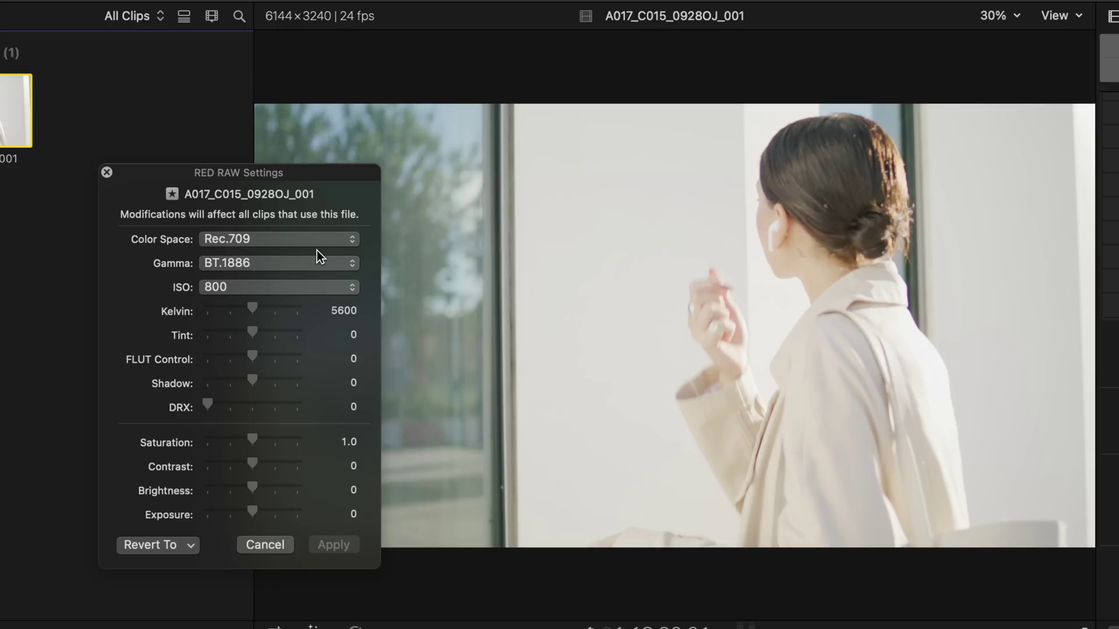
left_click(316, 241)
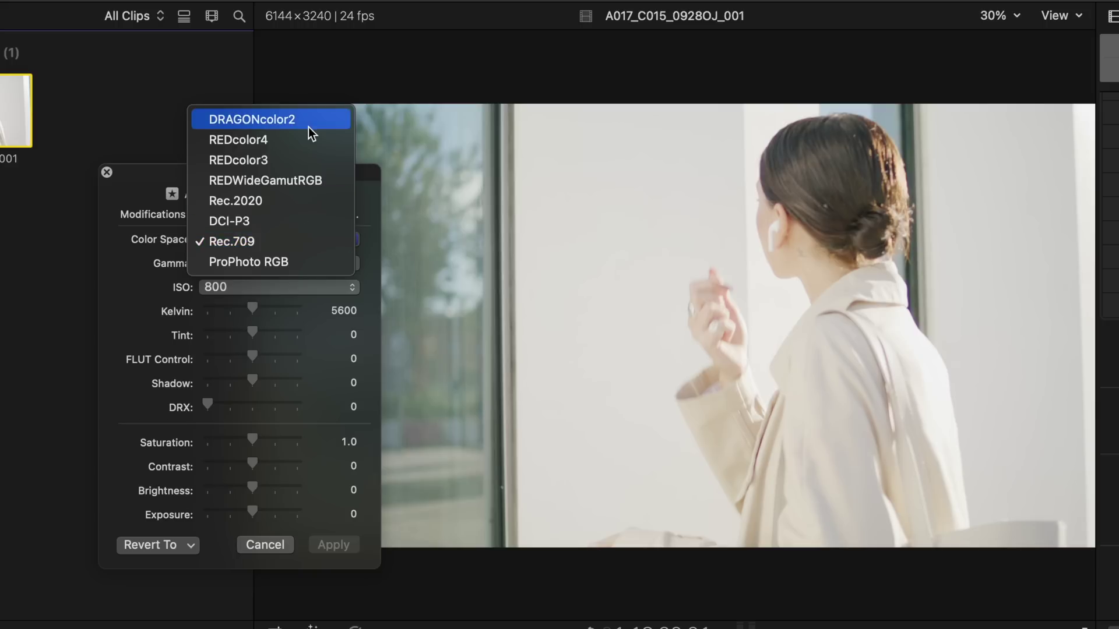
left_click(261, 321)
left_click_drag(252, 464, 280, 465)
left_click_drag(252, 488, 220, 490)
left_click_drag(252, 441, 264, 440)
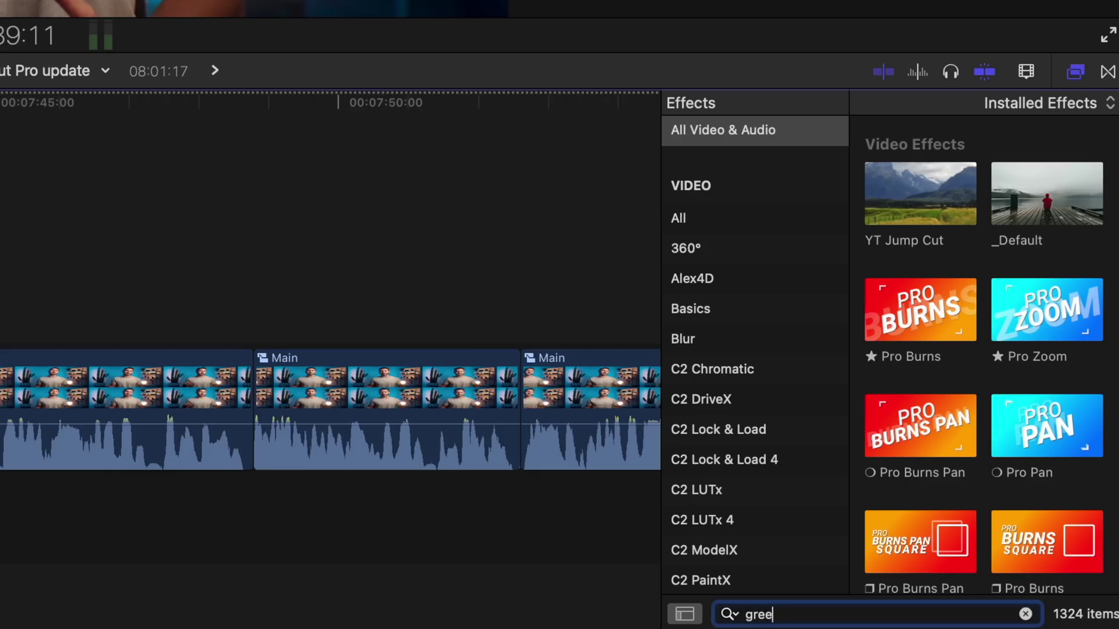
- Search effects for 'green' to select Green Screen Keyer, then search 'luma' for Luma Keyer
type("n")
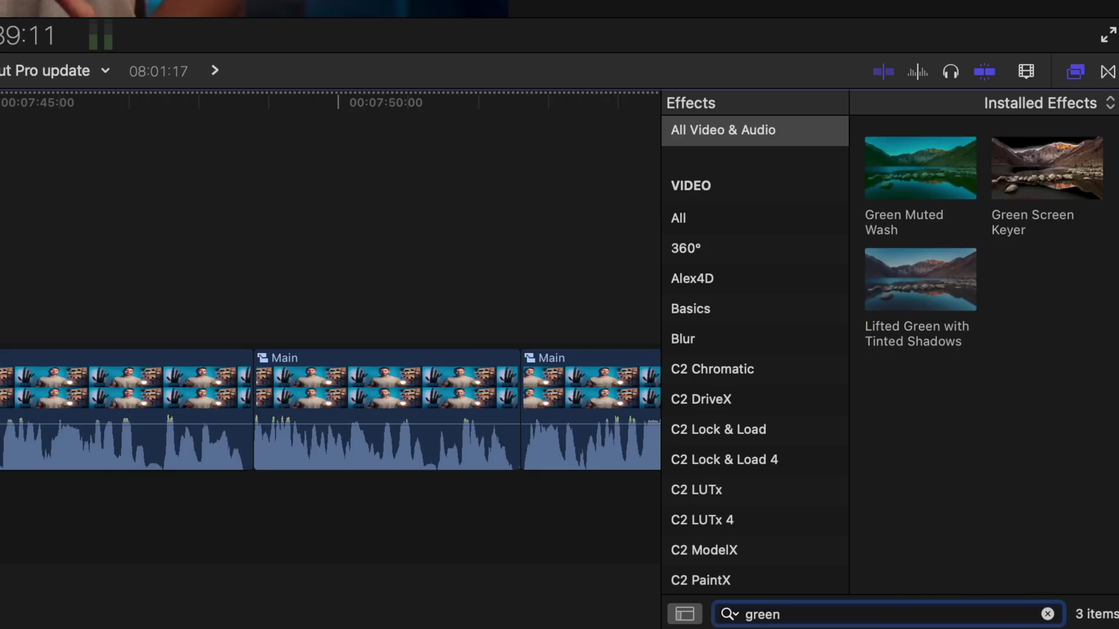
left_click(1035, 175)
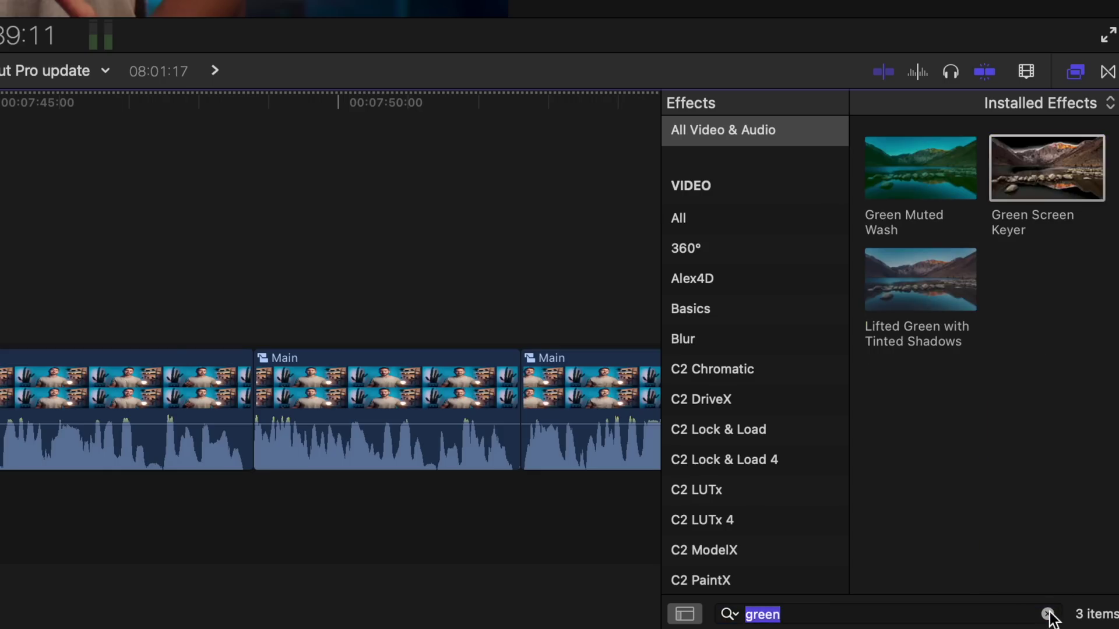
type("luma")
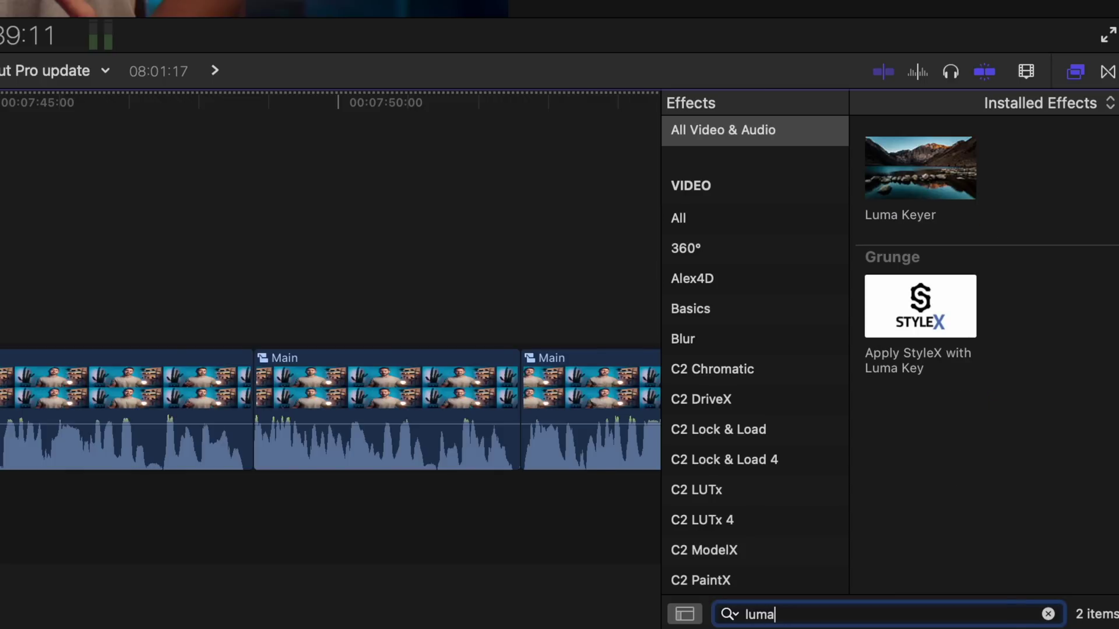